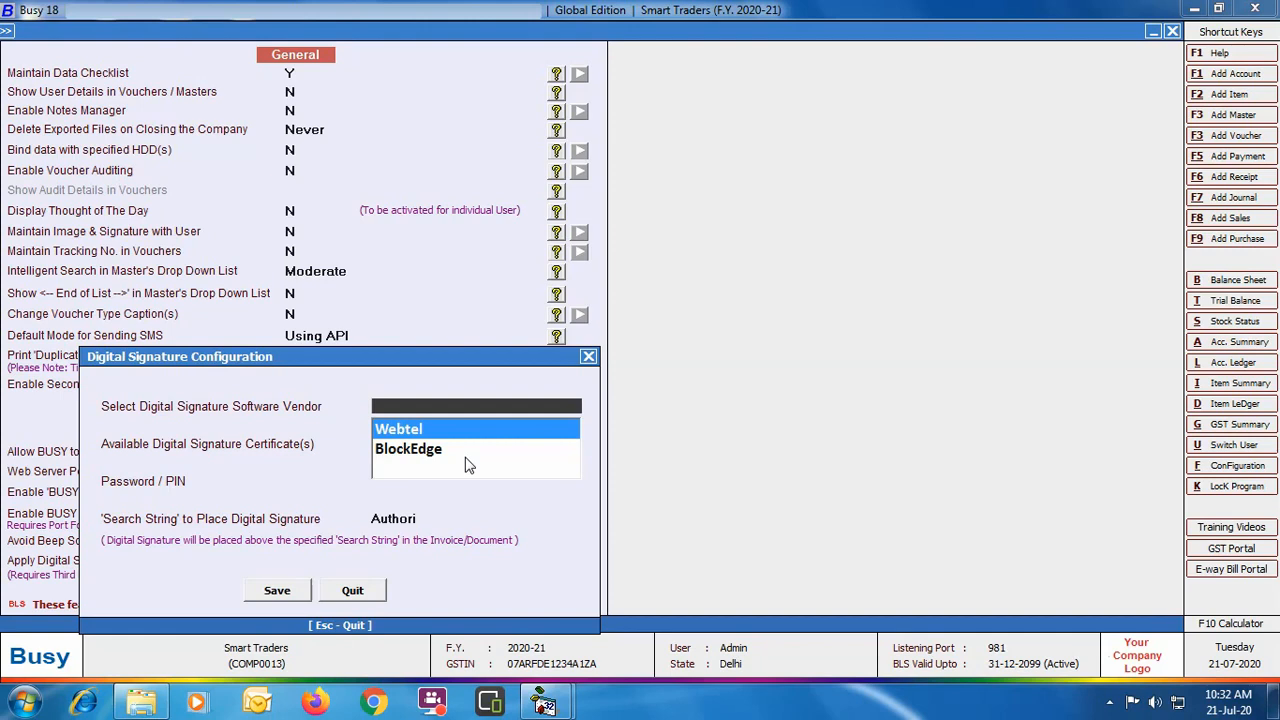
Configure digital signatures with vendor Webtel, the available certificate and the password/PIN, and save both the configuration and the feature options.
{"action": "key", "text": "Return"}
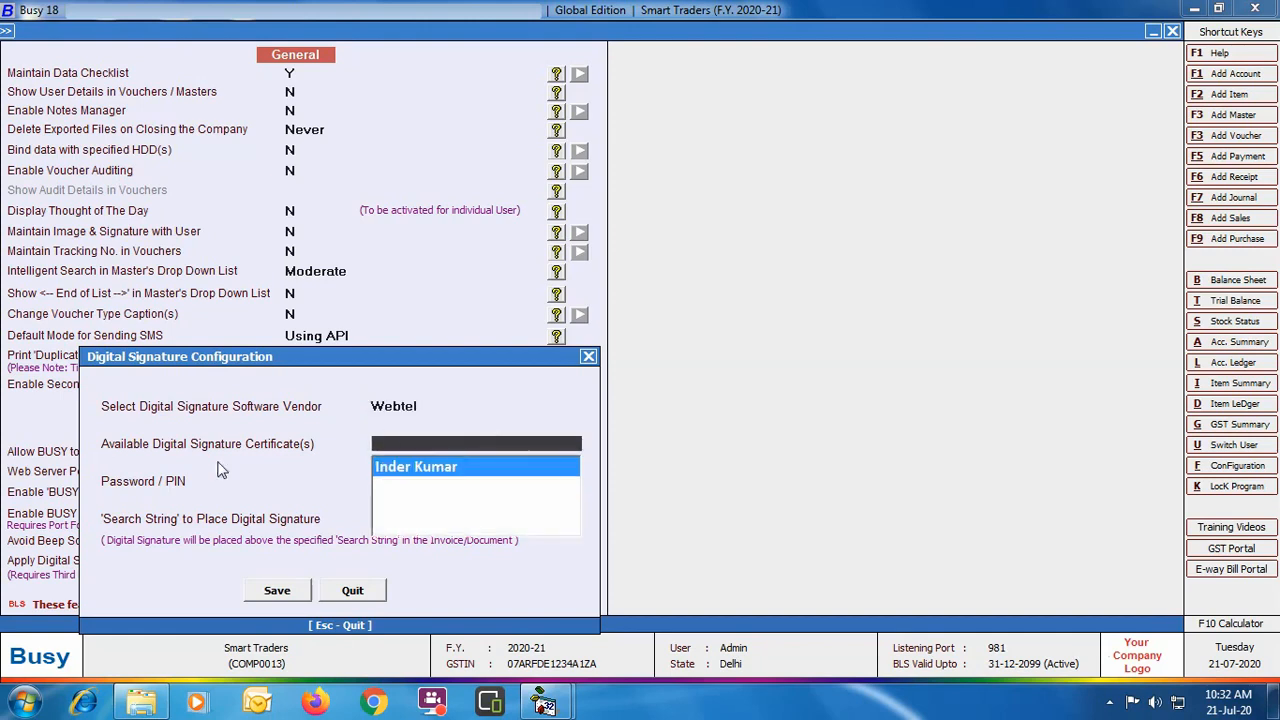
{"action": "left_click", "coordinate": [479, 474]}
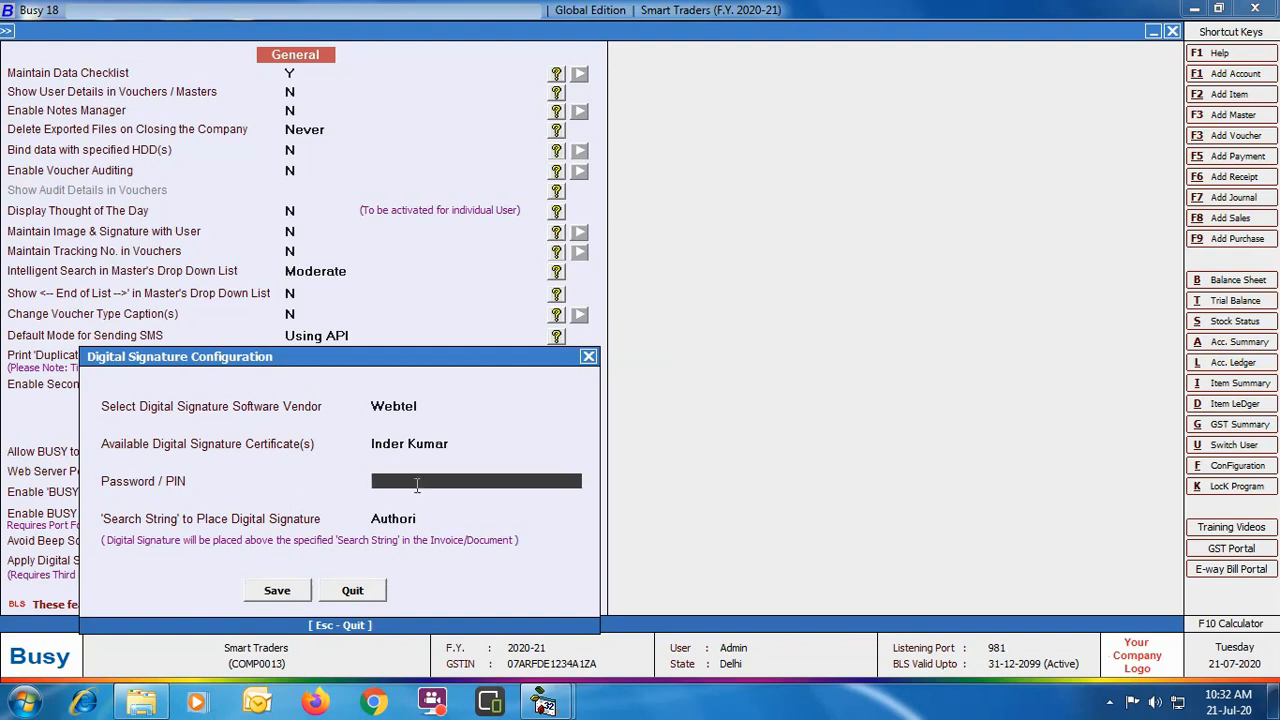
{"action": "type", "text": "********"}
{"action": "key", "text": "Return"}
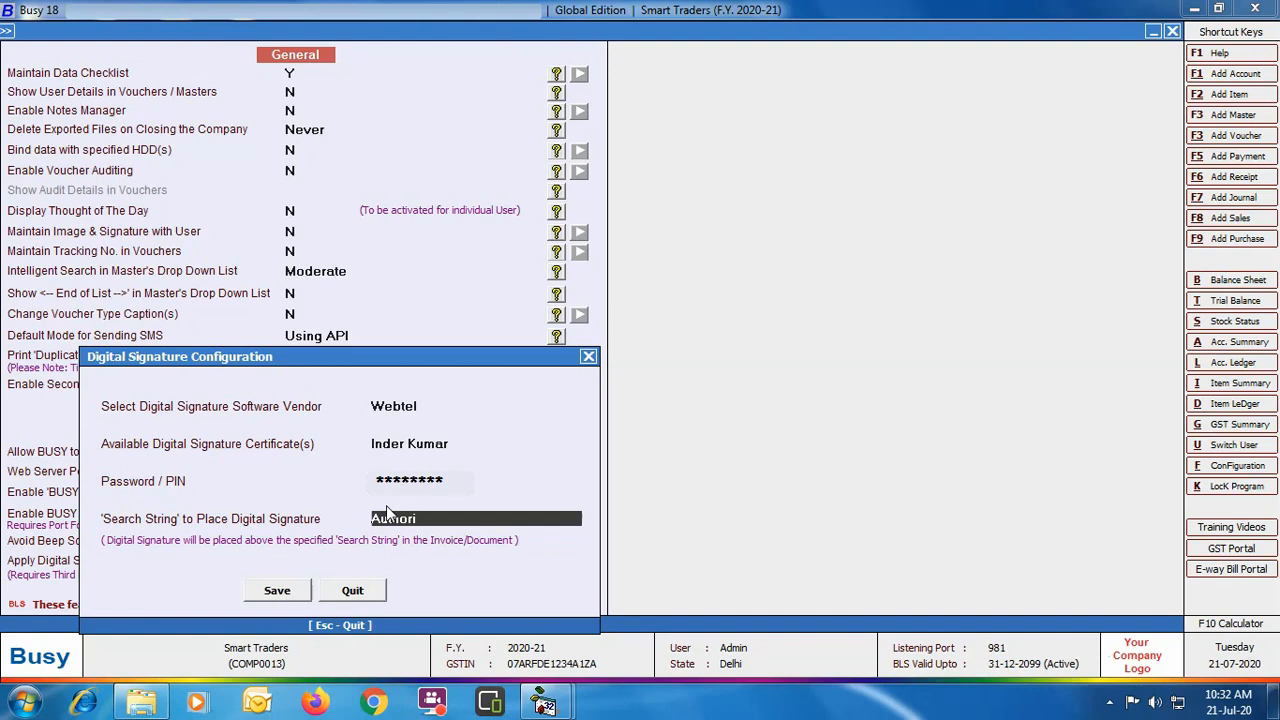
{"action": "left_click", "coordinate": [297, 592]}
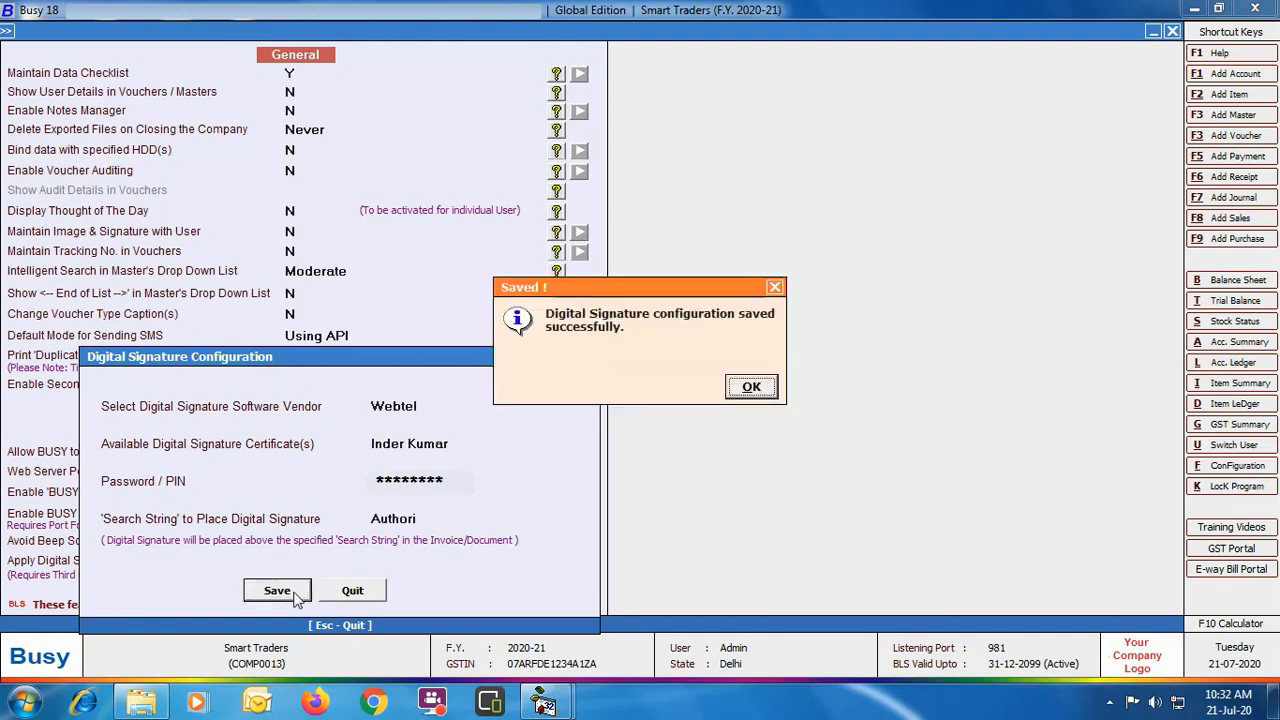
{"action": "left_click", "coordinate": [752, 388]}
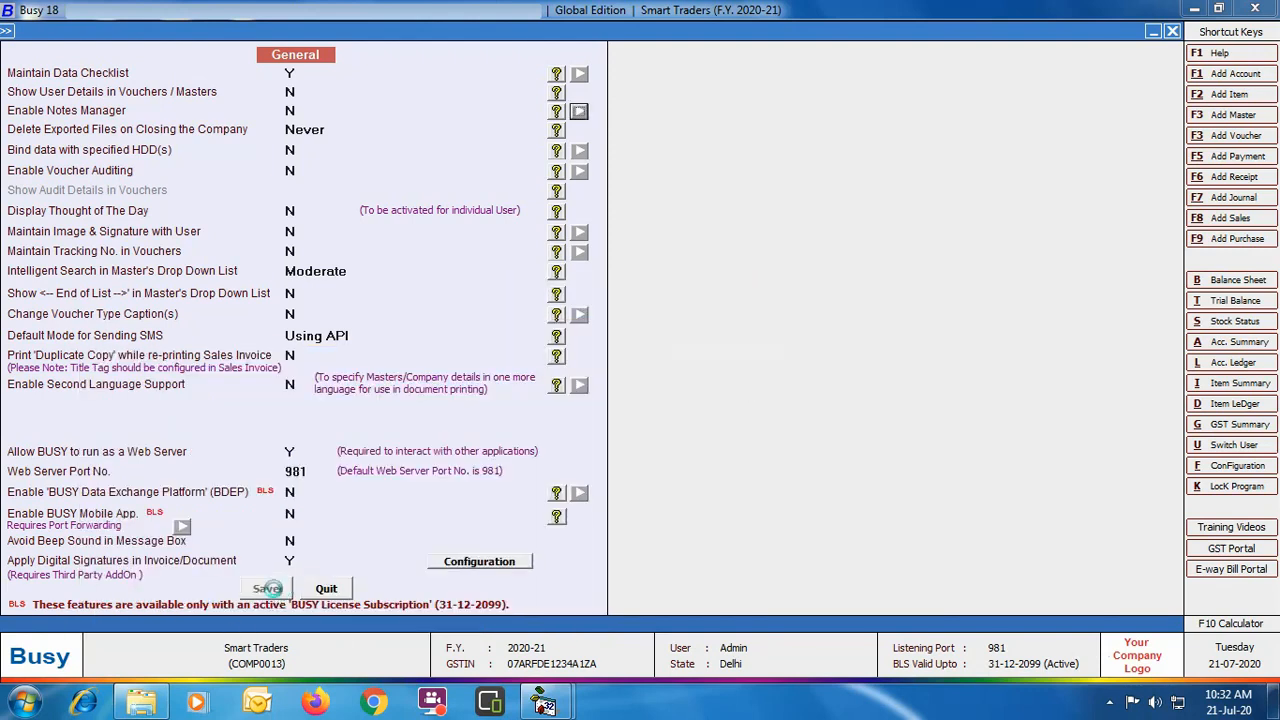
{"action": "left_click", "coordinate": [278, 597]}
{"action": "left_click", "coordinate": [126, 586]}
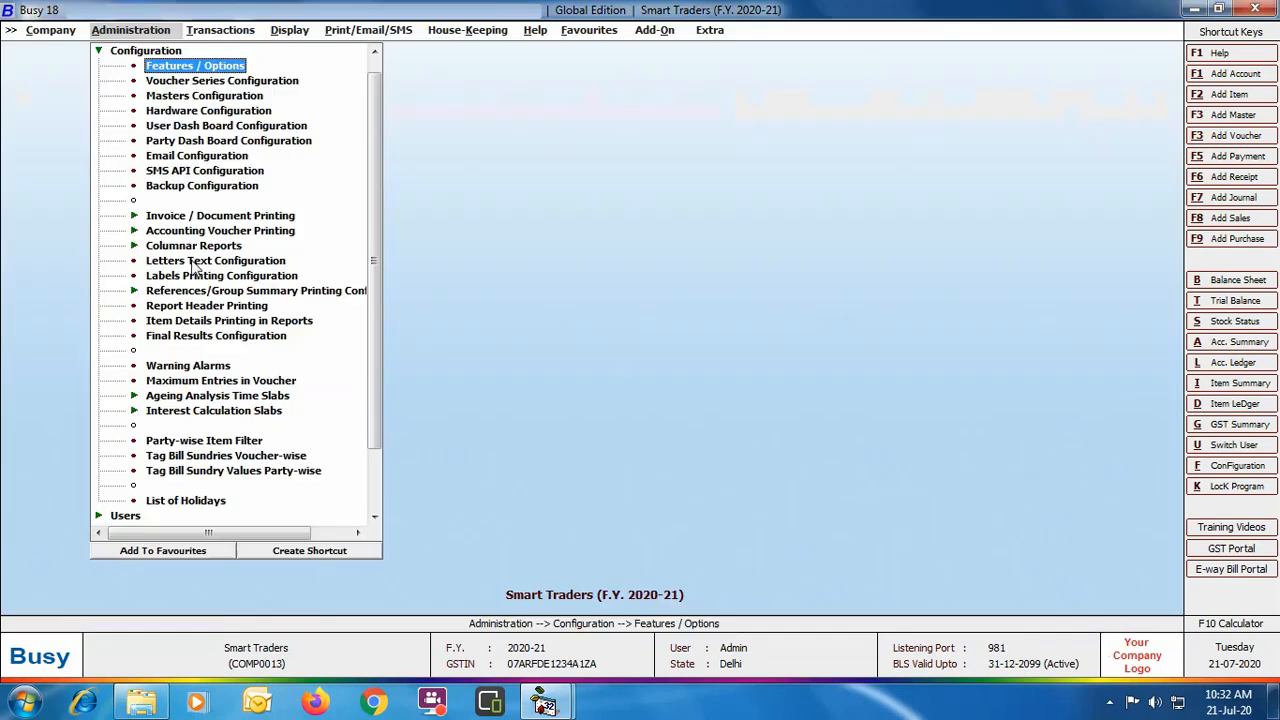
Start a new sales voucher in the Main series dated 01-04-2020 for the party Shyam Trading Co.
{"action": "left_click", "coordinate": [231, 33]}
{"action": "left_click", "coordinate": [226, 52]}
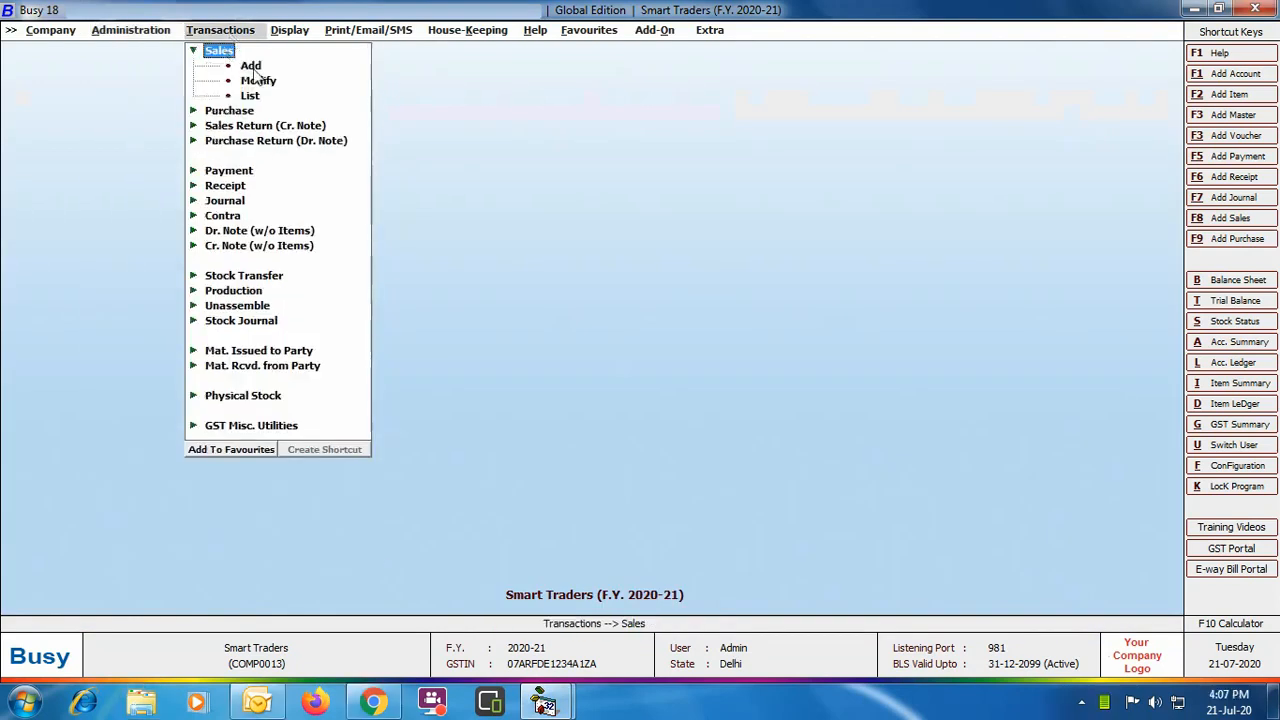
{"action": "left_click", "coordinate": [250, 66]}
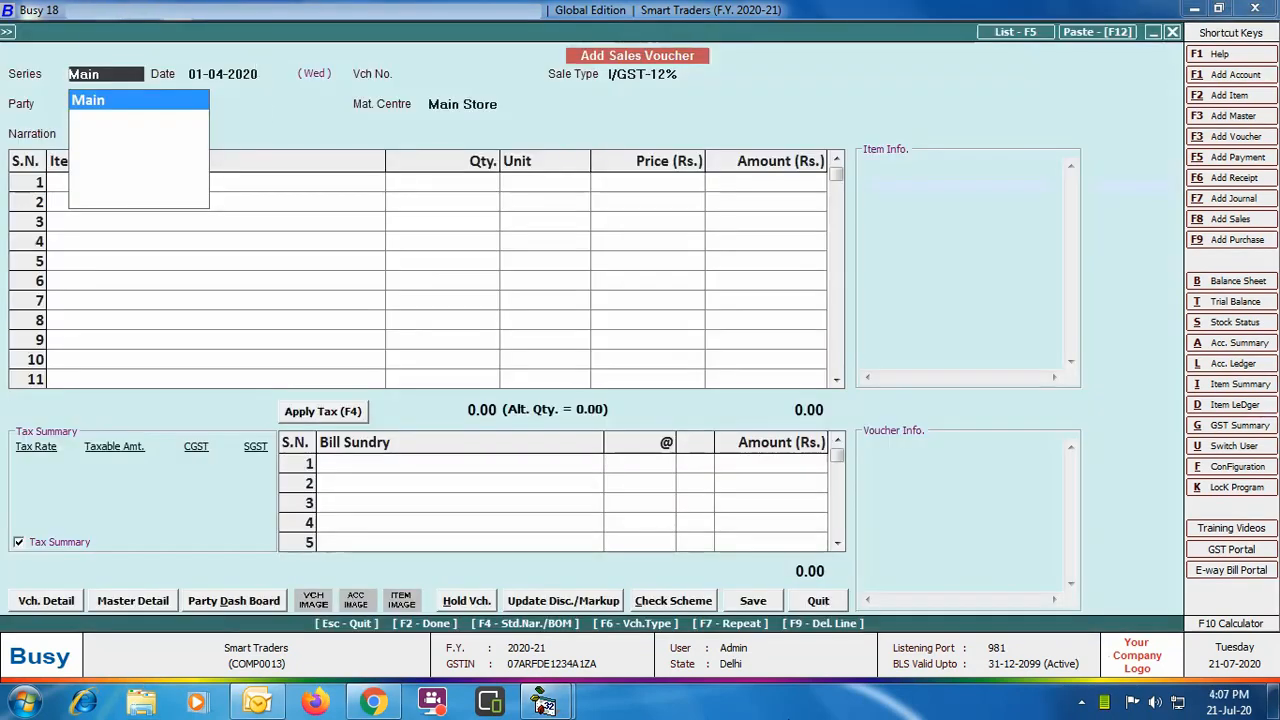
{"action": "key", "text": "Return"}
{"action": "key", "text": "Return"}
{"action": "key", "text": "Return"}
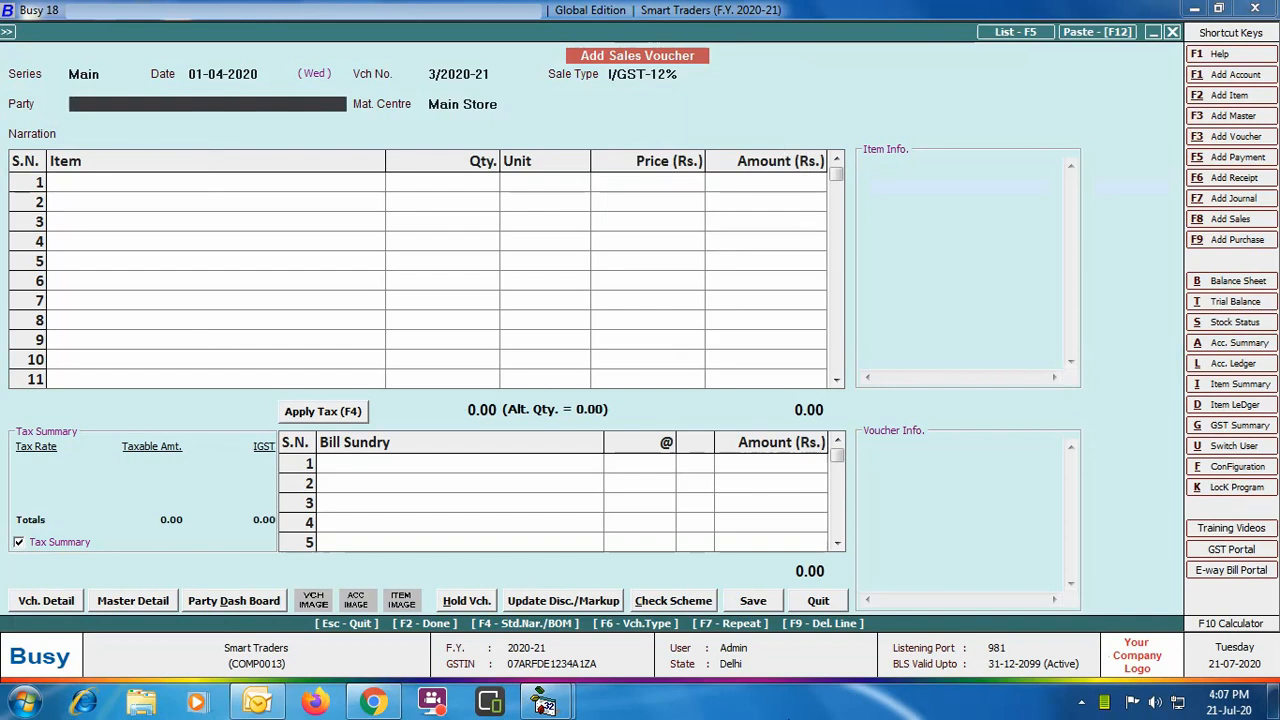
{"action": "type", "text": "shy"}
{"action": "key", "text": "Return"}
{"action": "key", "text": "Return"}
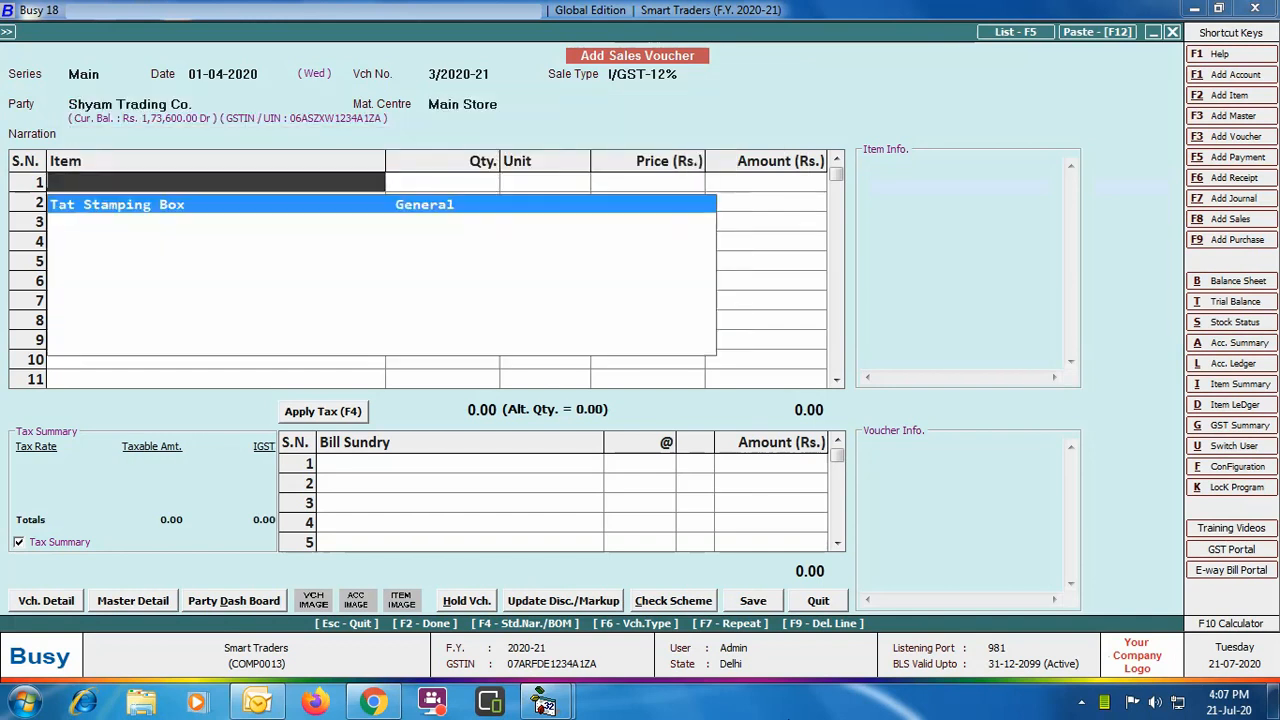
Enter the item Tat Stamping Box with a quantity of 1000 Pcs. at a price of 100.
{"action": "key", "text": "Return"}
{"action": "type", "text": "1000"}
{"action": "key", "text": "Return"}
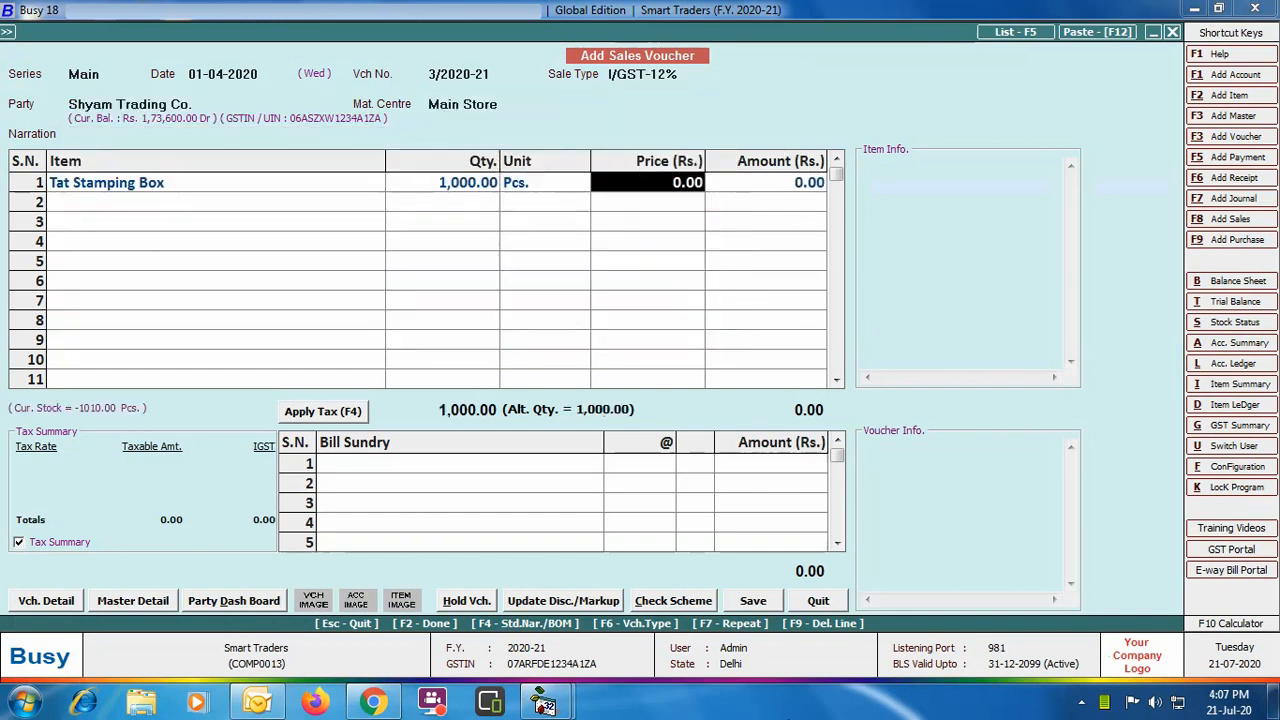
{"action": "type", "text": "100"}
{"action": "key", "text": "Return"}
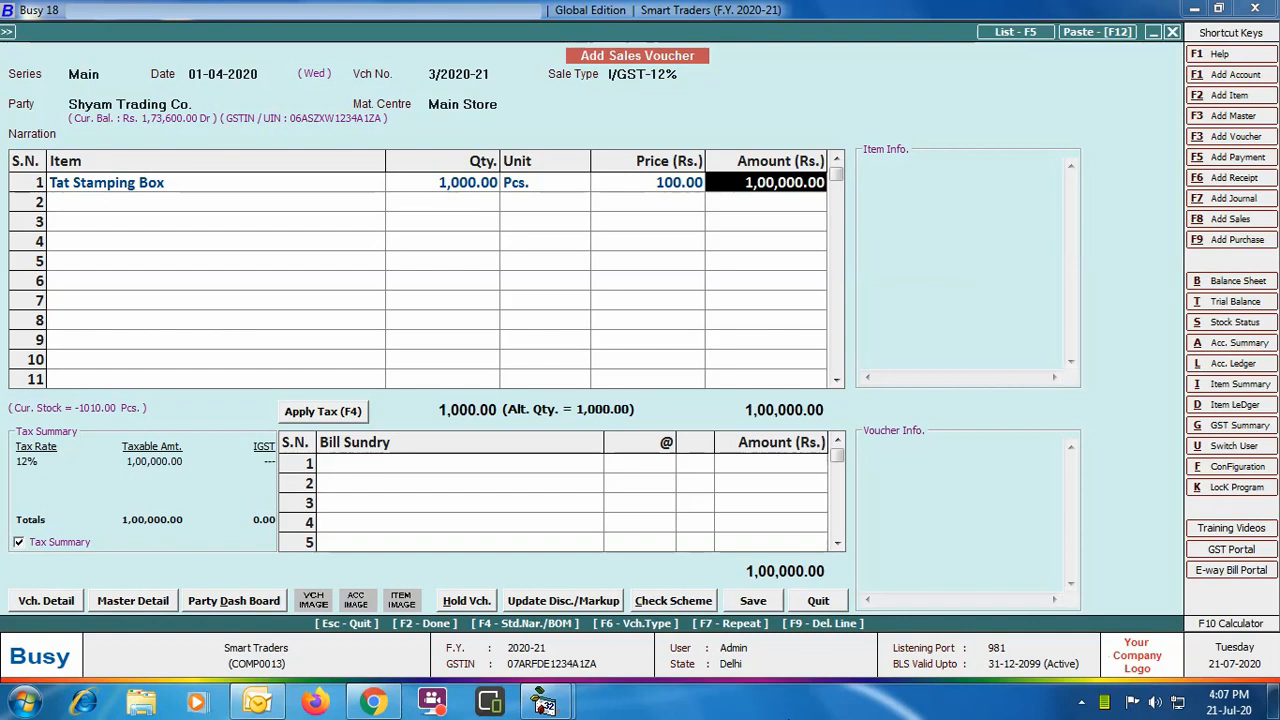
Apply IGST at 12% as a bill sundry and save the sales voucher.
{"action": "key", "text": "Return"}
{"action": "key", "text": "Return"}
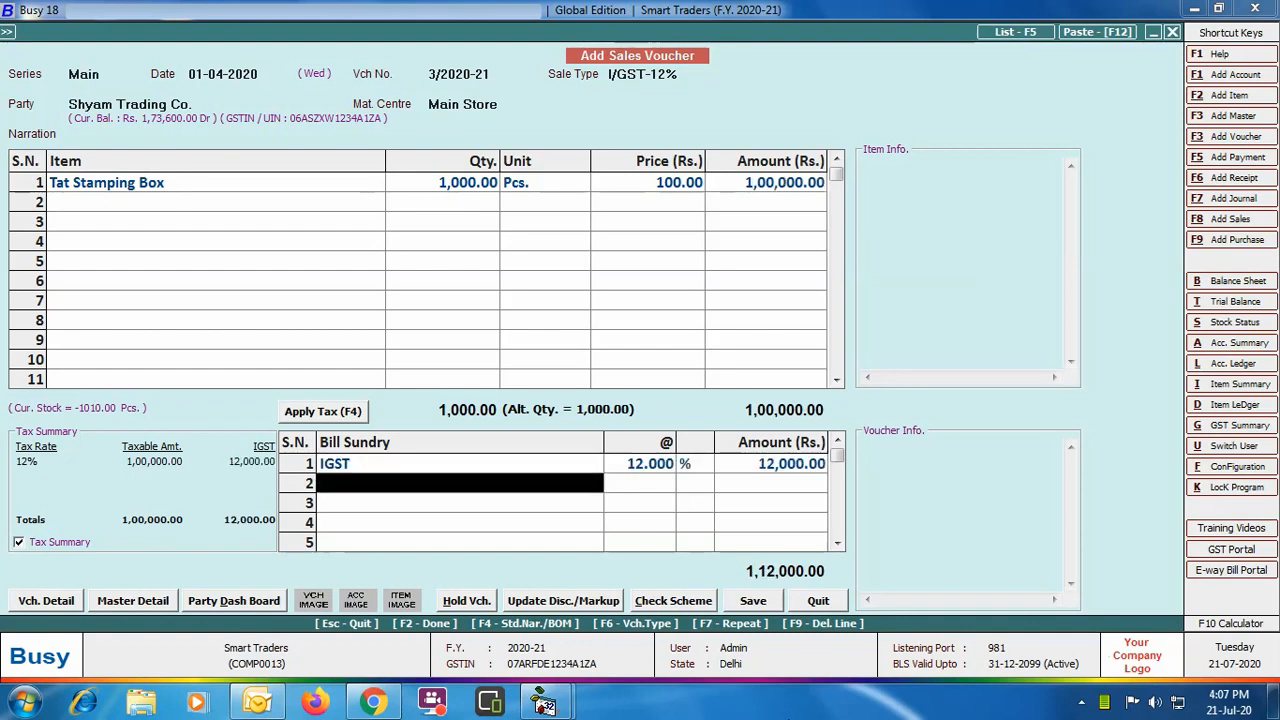
{"action": "key", "text": "Return"}
{"action": "key", "text": "Return"}
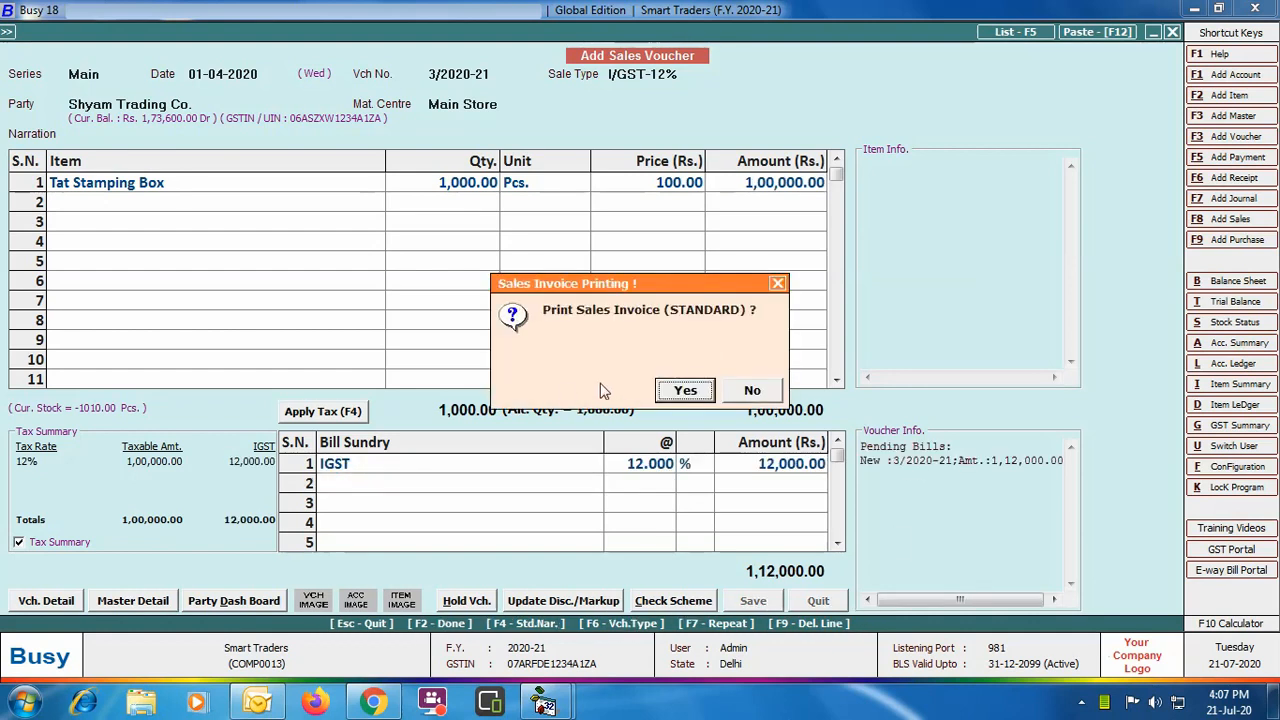
Accept printing the sales invoice in STANDARD format and set Apply Digital Signature to Y with the search string Authori.
{"action": "left_click", "coordinate": [660, 393]}
{"action": "key", "text": "Return"}
{"action": "key", "text": "Return"}
{"action": "key", "text": "Return"}
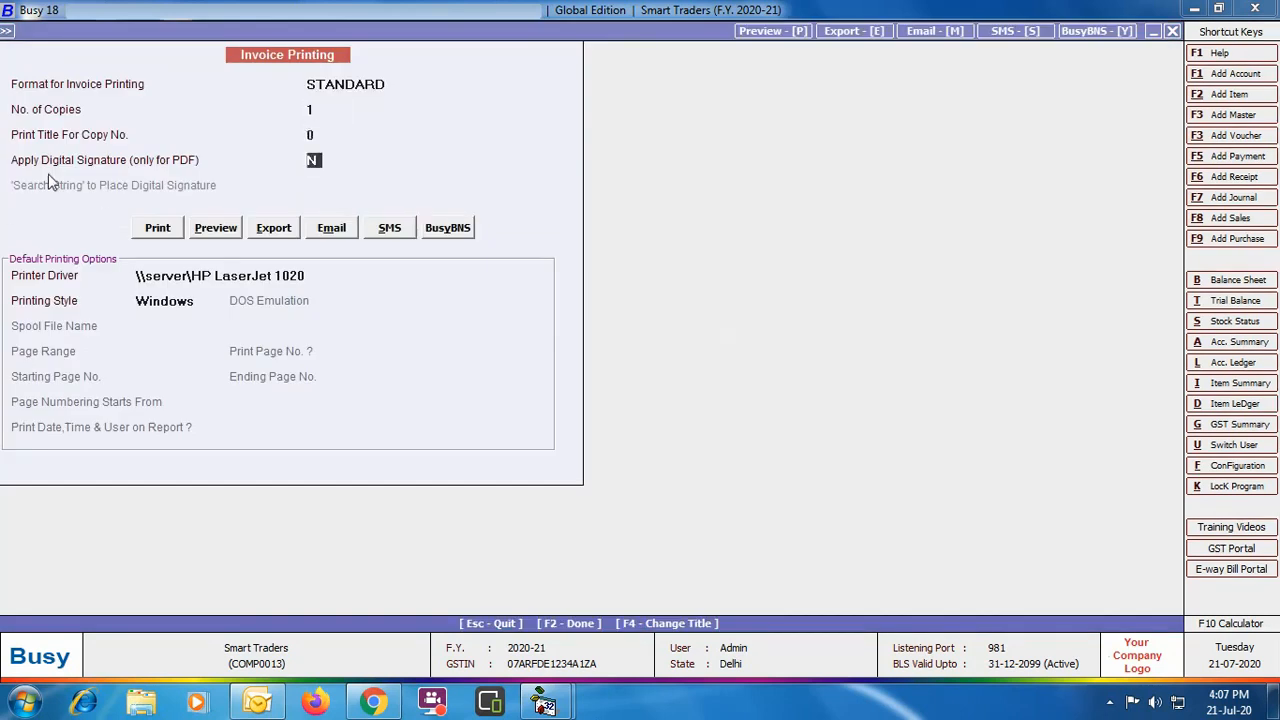
{"action": "key", "text": "y"}
{"action": "key", "text": "Return"}
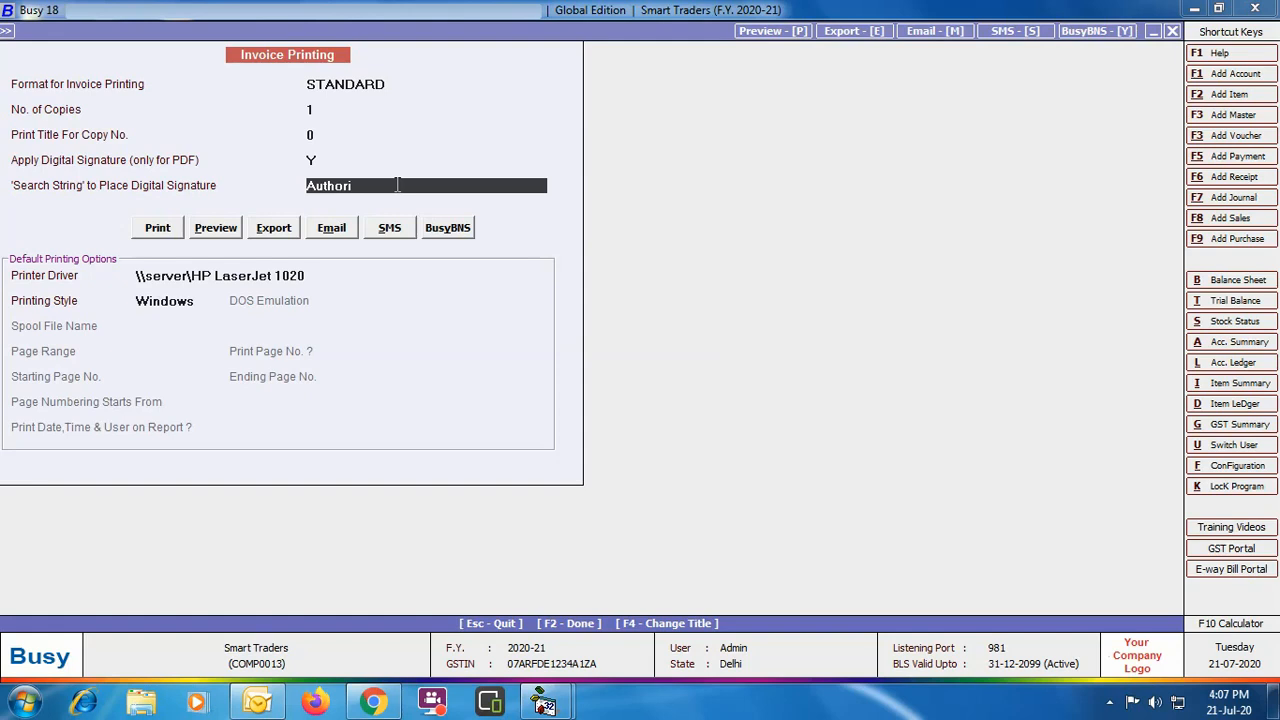
Export the invoice as a PDF to D:\GST Companies\COMP0013\Sales - 3-2020-21 and open the exported file.
{"action": "left_click", "coordinate": [278, 230]}
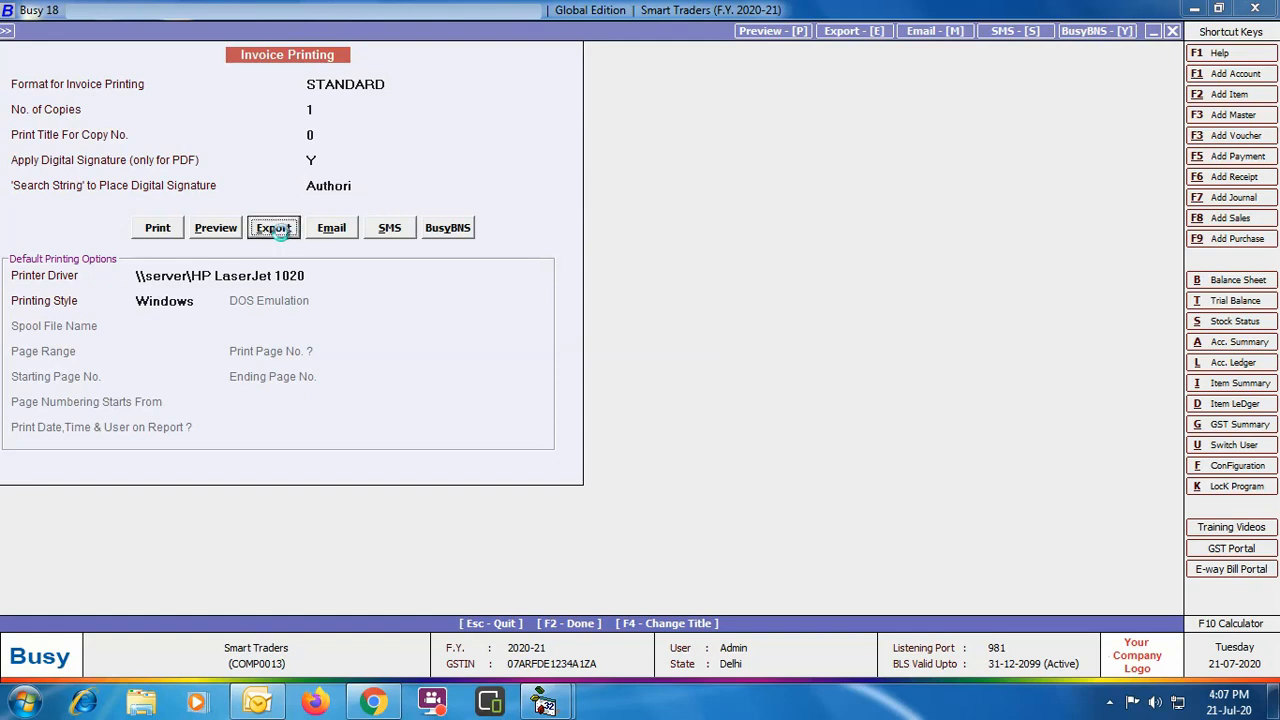
{"action": "key", "text": "Return"}
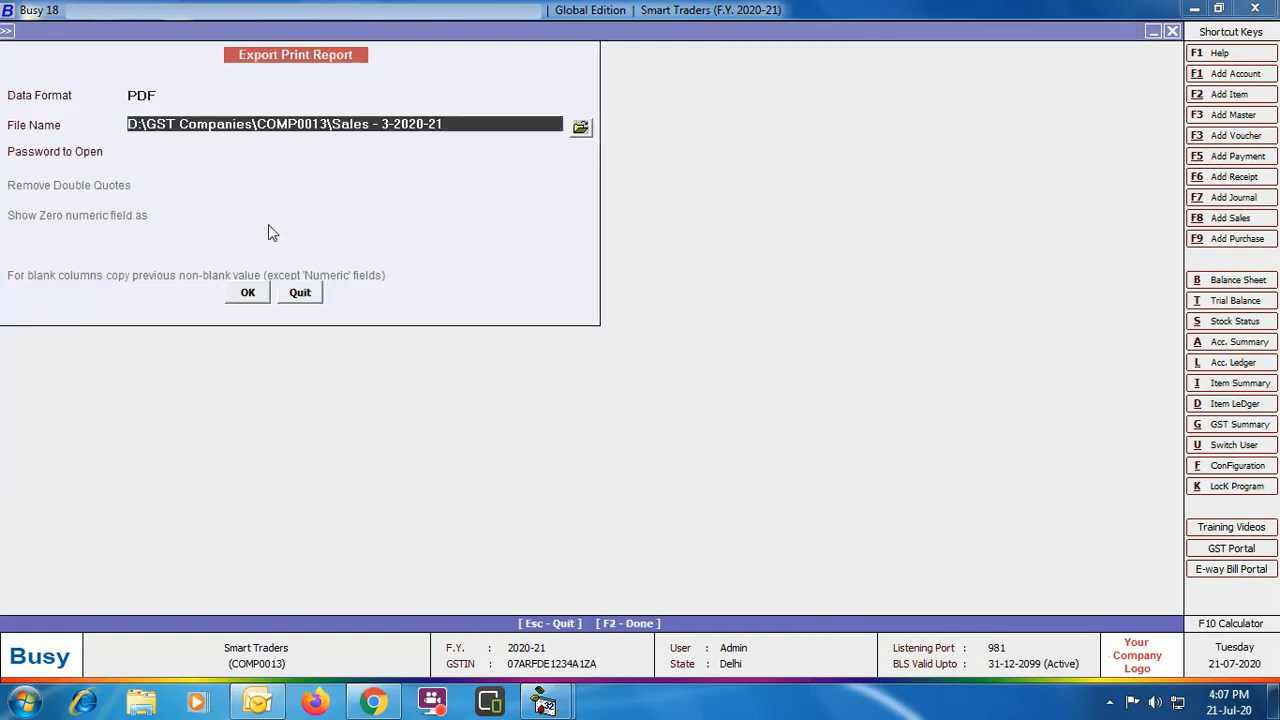
{"action": "left_click", "coordinate": [250, 292]}
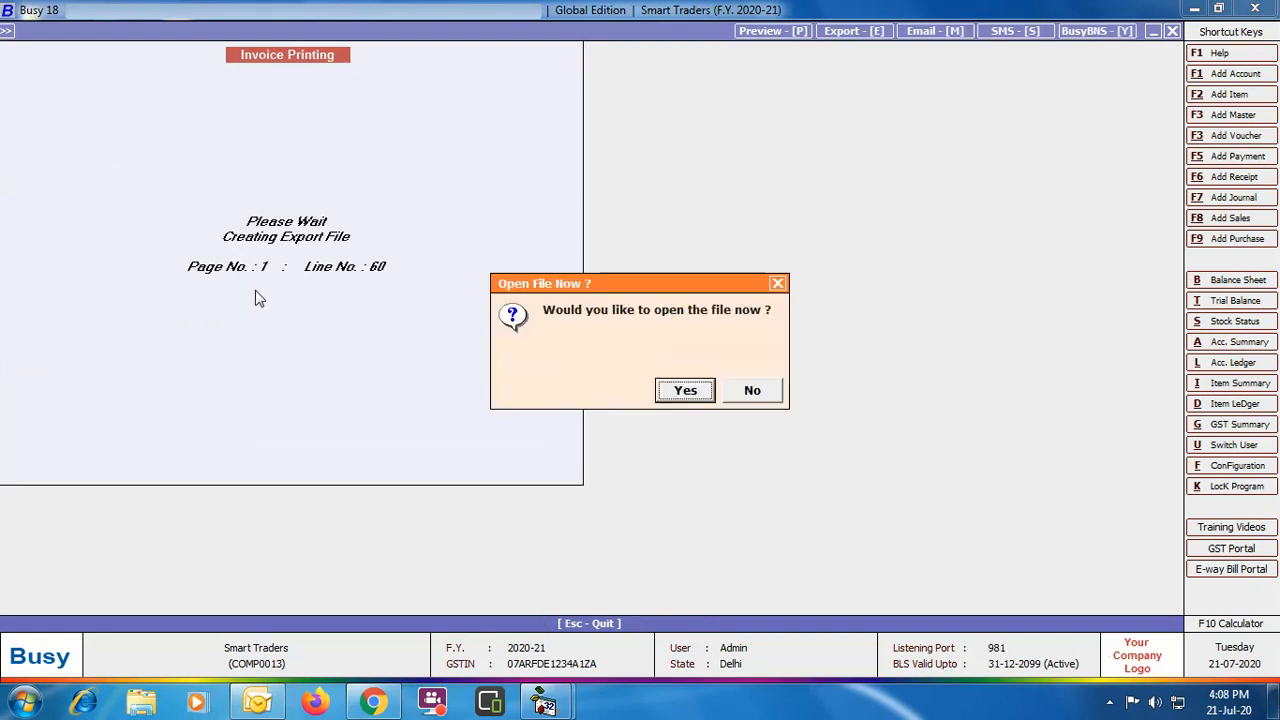
{"action": "key", "text": "Return"}
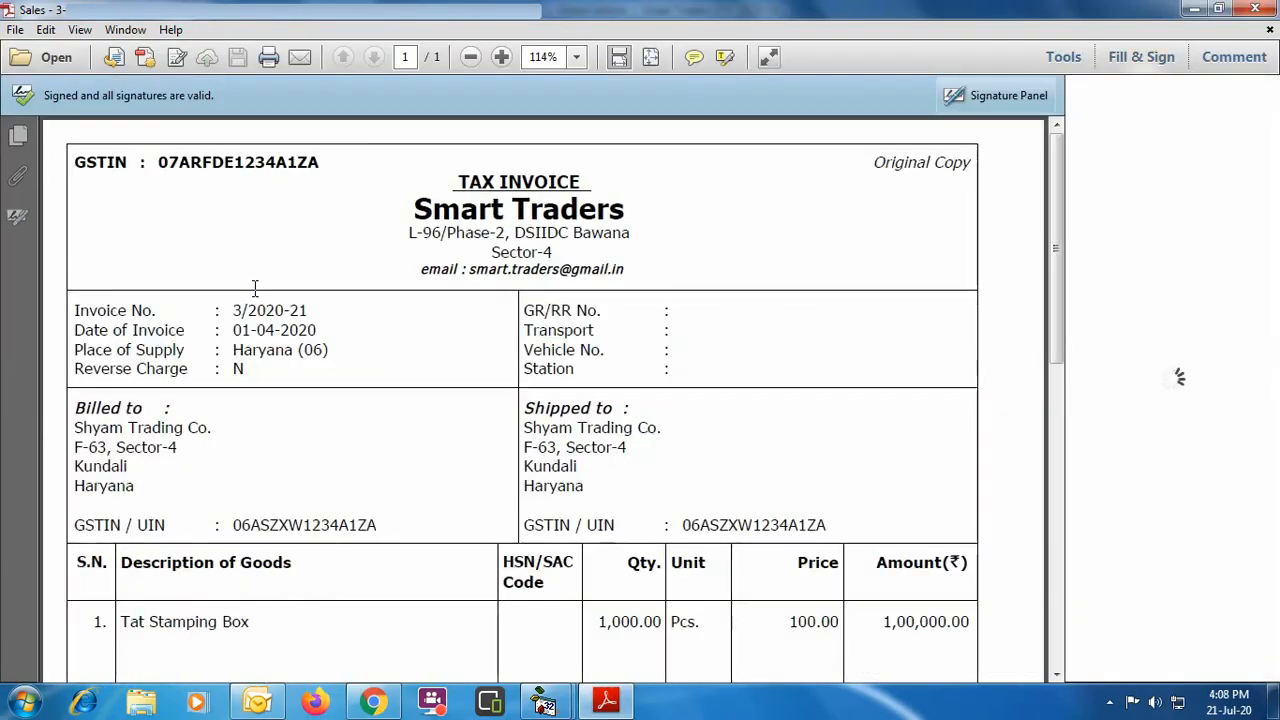
Examine the digital signature above Authorised Signatory in the exported invoice, and close the PDF and the voucher entry screen.
{"action": "mouse_move", "coordinate": [1057, 176]}
{"action": "left_mouse_down"}
{"action": "mouse_move", "coordinate": [1071, 343]}
{"action": "mouse_move", "coordinate": [1062, 492]}
{"action": "left_mouse_up"}
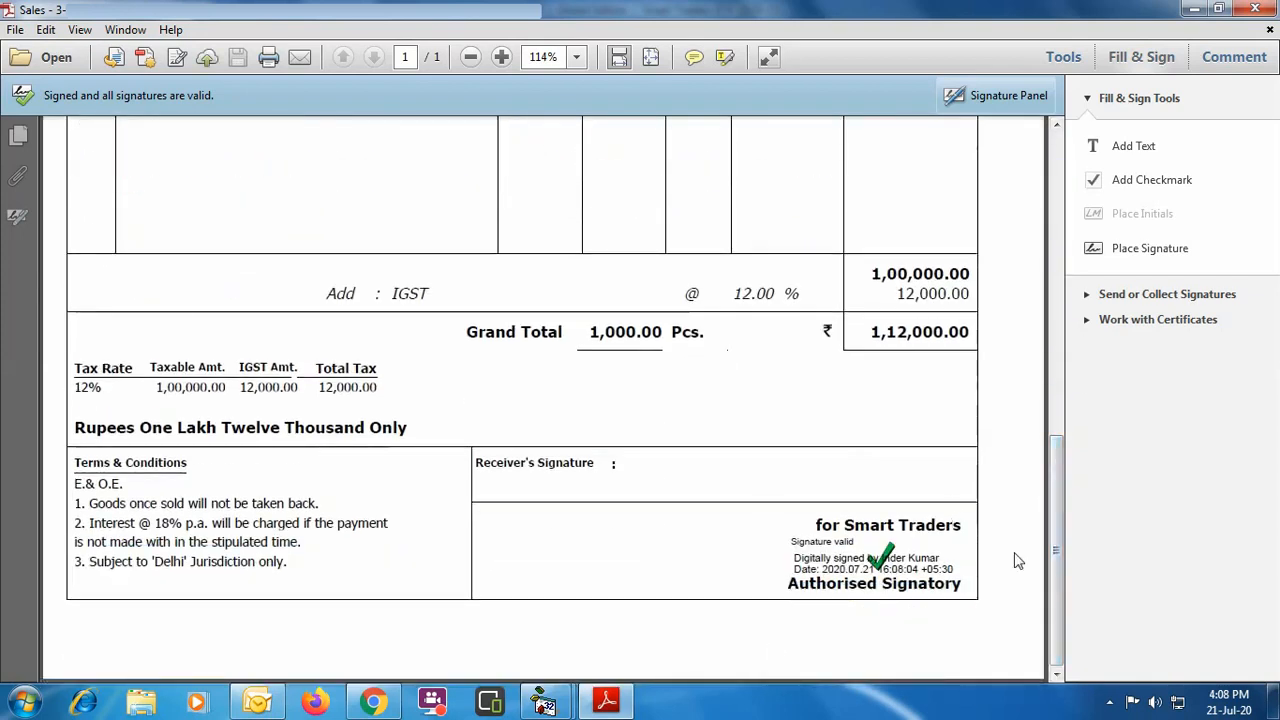
{"action": "left_click", "coordinate": [1255, 9]}
{"action": "left_click", "coordinate": [1172, 32]}
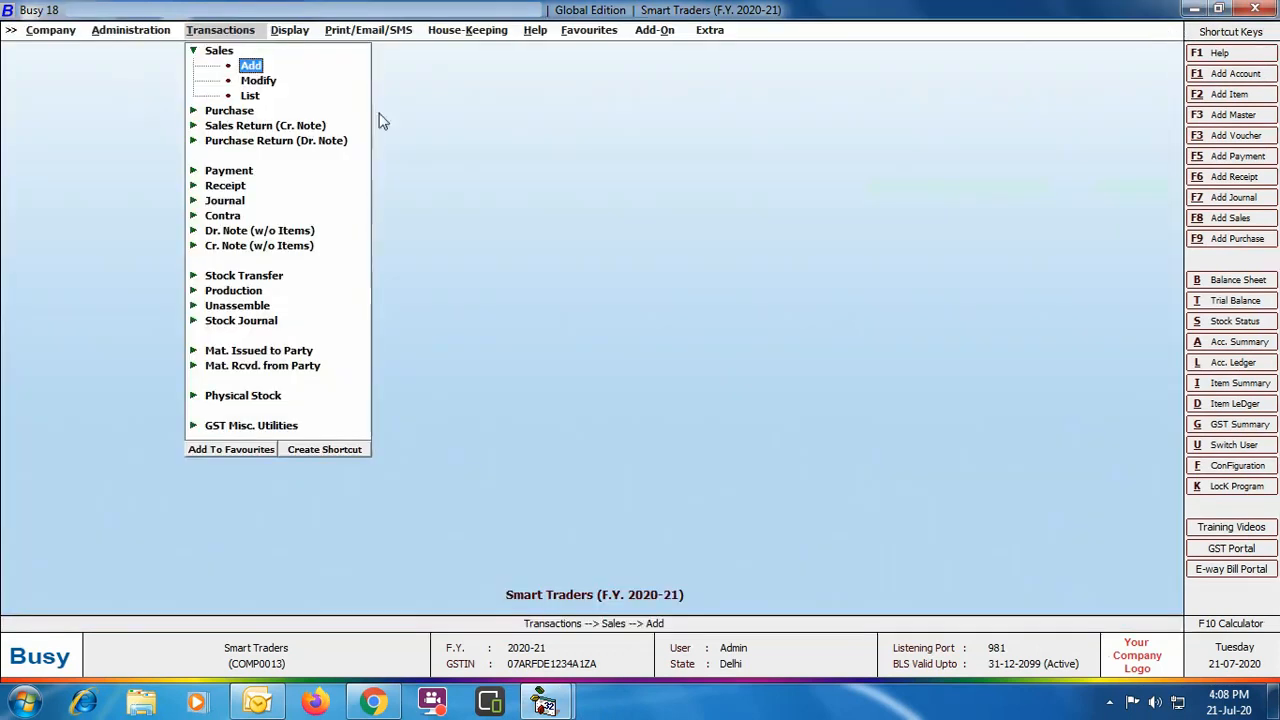
Open sales voucher 3/2020-21 for modification and prepare to email its invoice in STANDARD format.
{"action": "left_click", "coordinate": [258, 82]}
{"action": "left_click", "coordinate": [177, 198]}
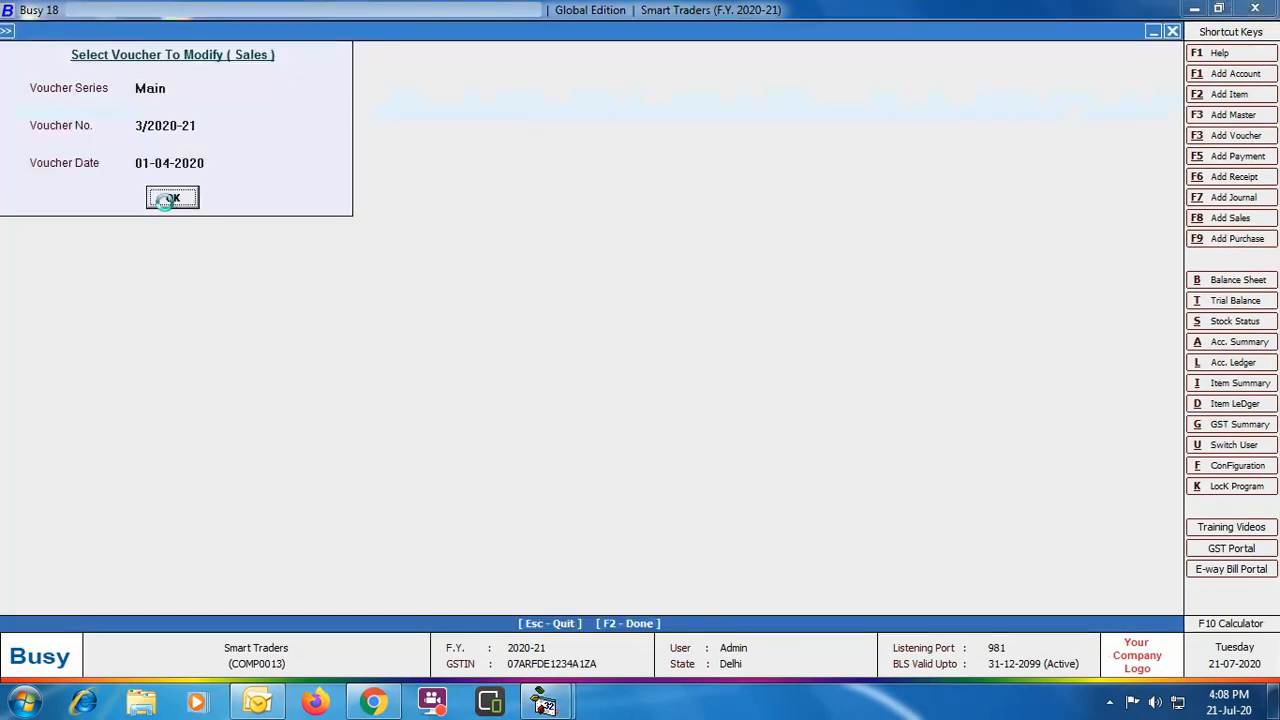
{"action": "left_click", "coordinate": [177, 198]}
{"action": "left_click", "coordinate": [845, 33]}
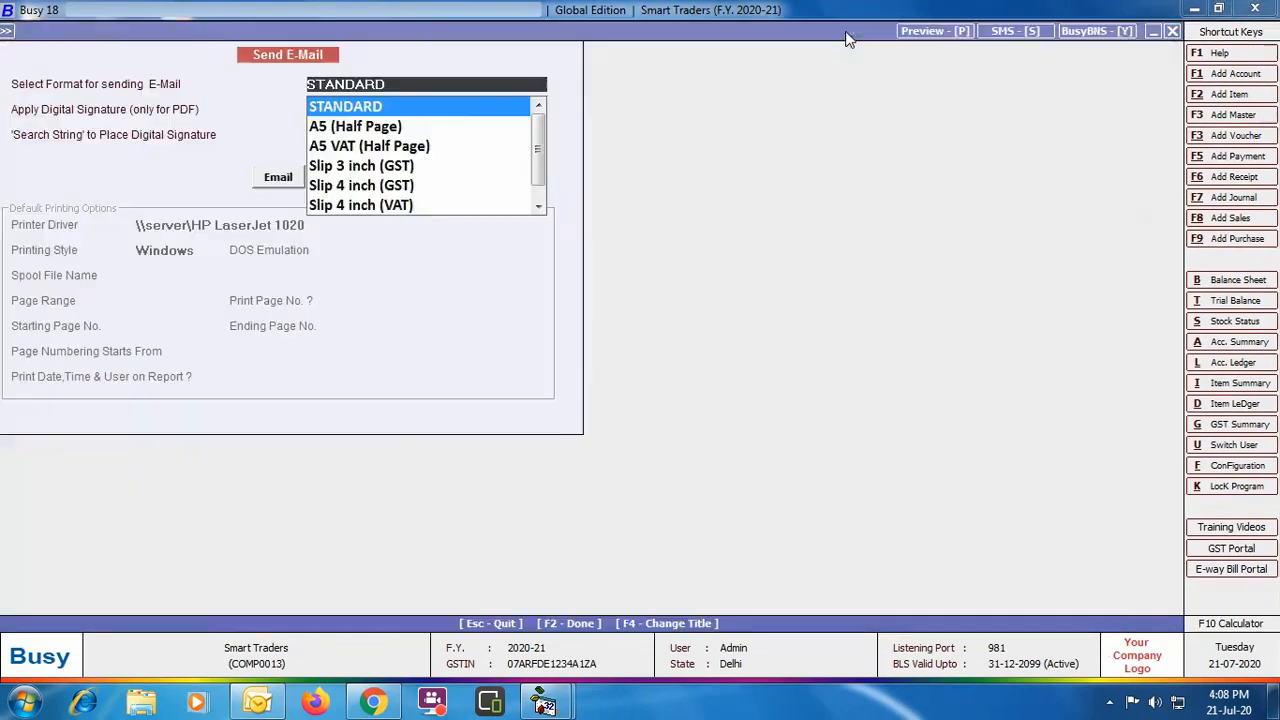
{"action": "key", "text": "Return"}
{"action": "left_click", "coordinate": [290, 180]}
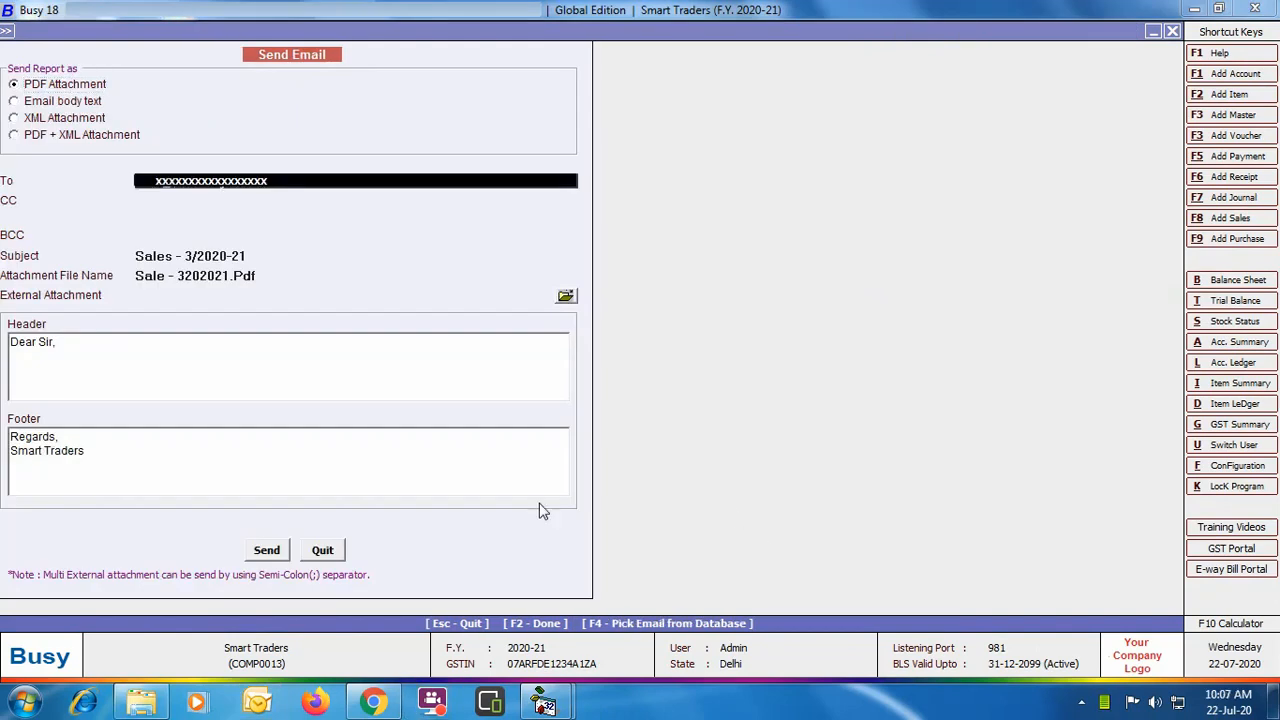
Add "PFA Sales Invoice" to the email header text and send the invoice as a PDF attachment.
{"action": "left_click", "coordinate": [18, 368]}
{"action": "type", "text": "PFA Sales Invoice"}
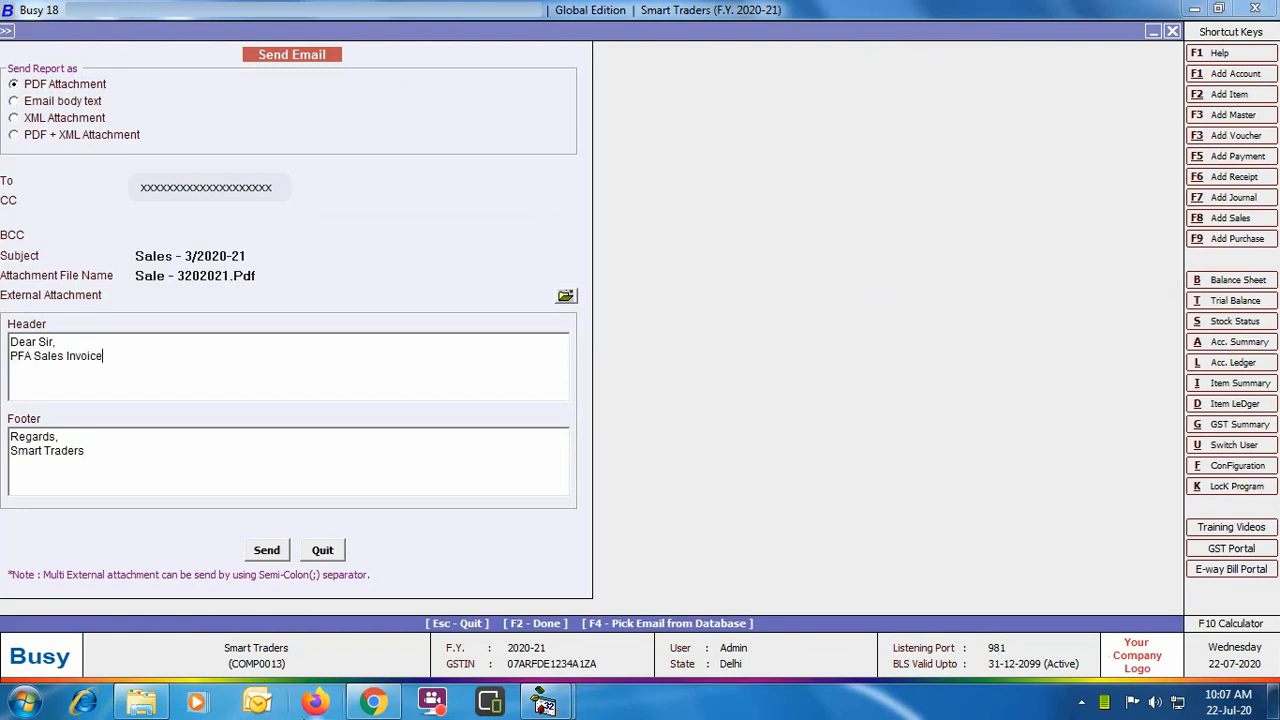
{"action": "left_click", "coordinate": [280, 548]}
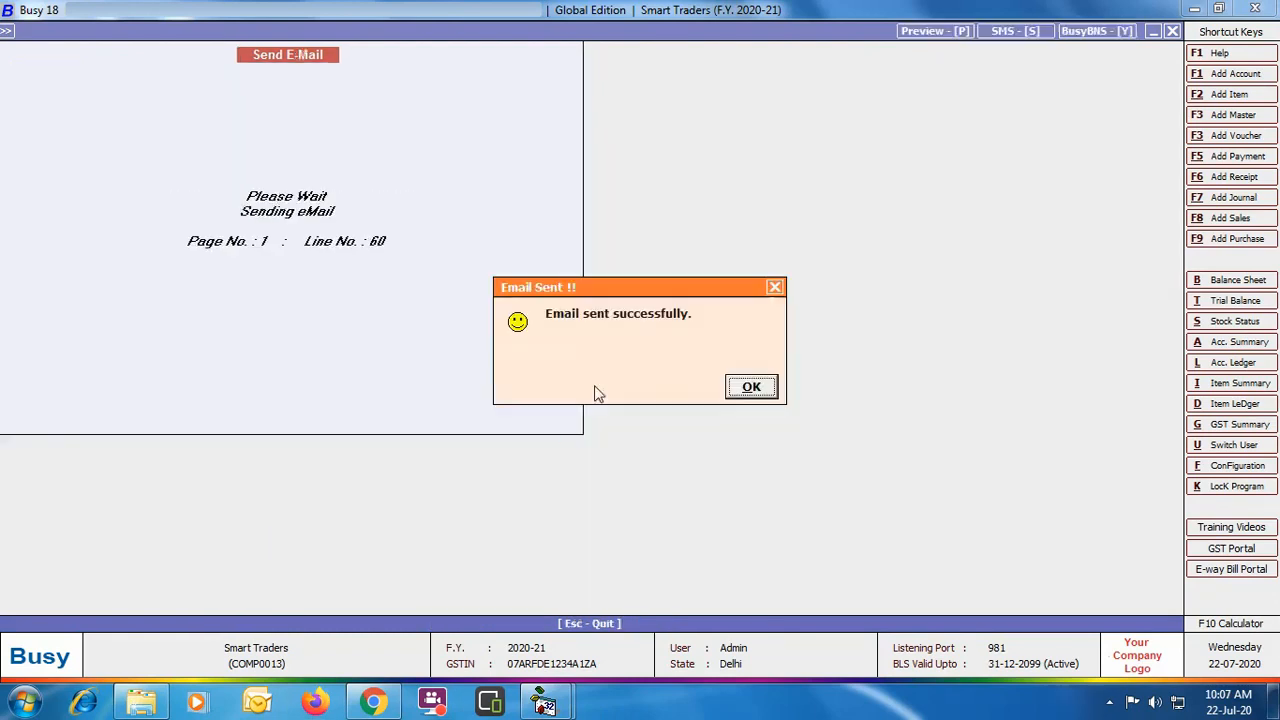
{"action": "left_click", "coordinate": [748, 386]}
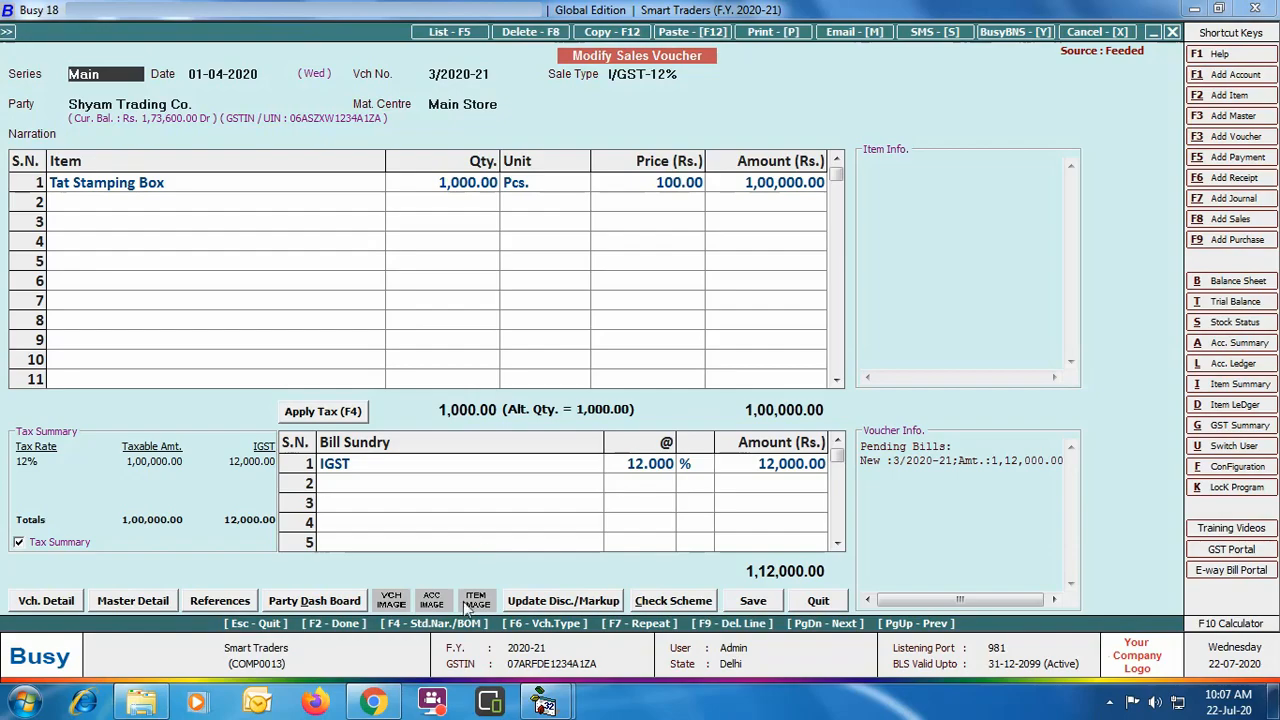
Switch to Yahoo Mail in Chrome, open the received "Sales - 3/2020-21" email and download its PDF attachment.
{"action": "left_click", "coordinate": [372, 703]}
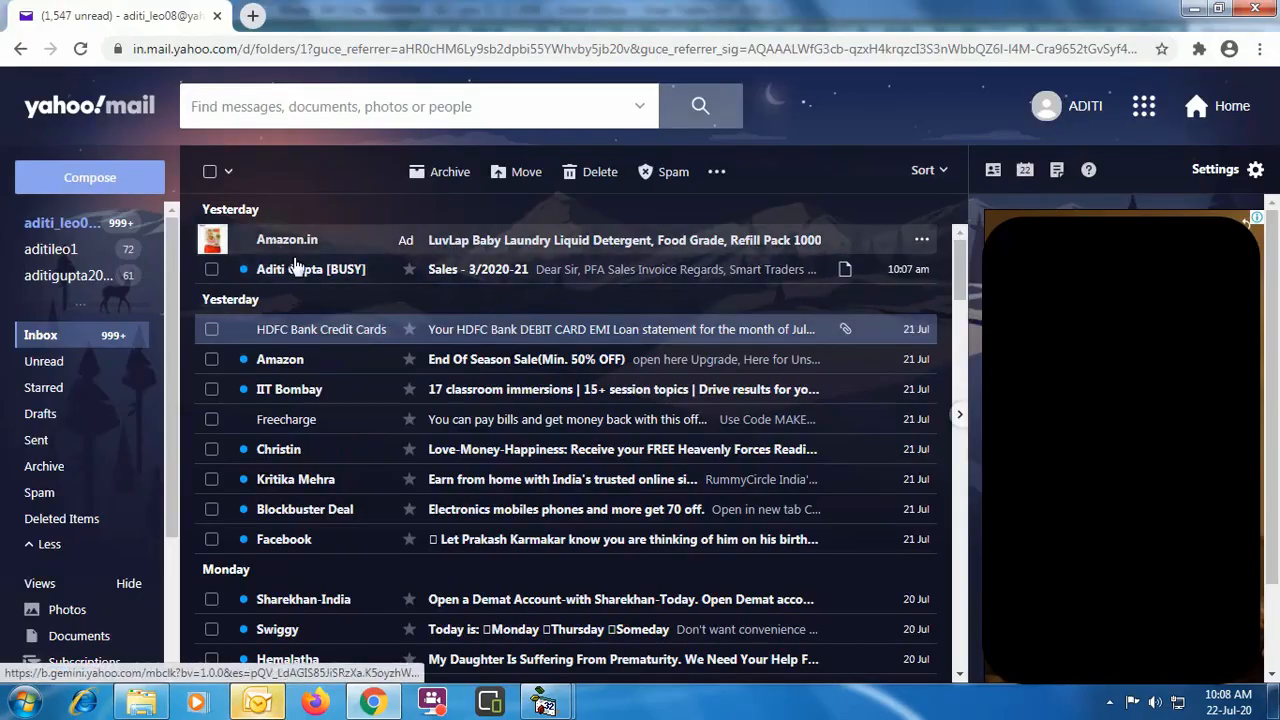
{"action": "left_click", "coordinate": [728, 275]}
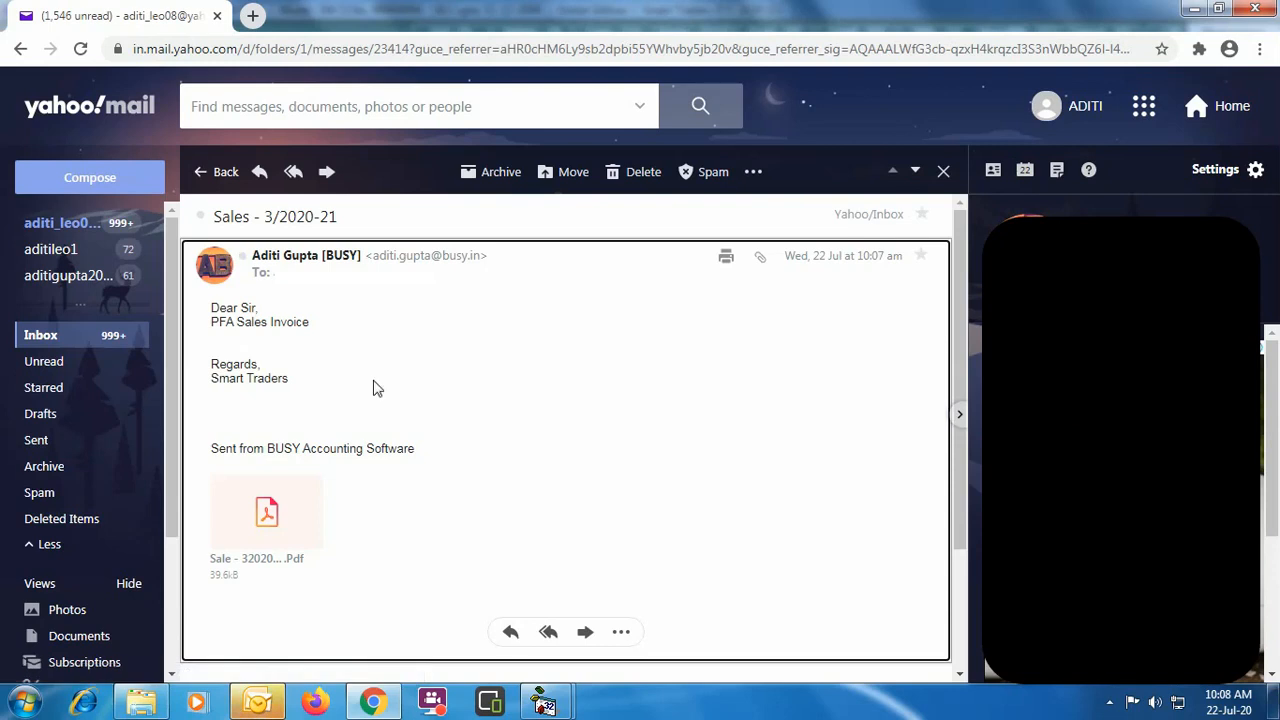
{"action": "mouse_move", "coordinate": [255, 550]}
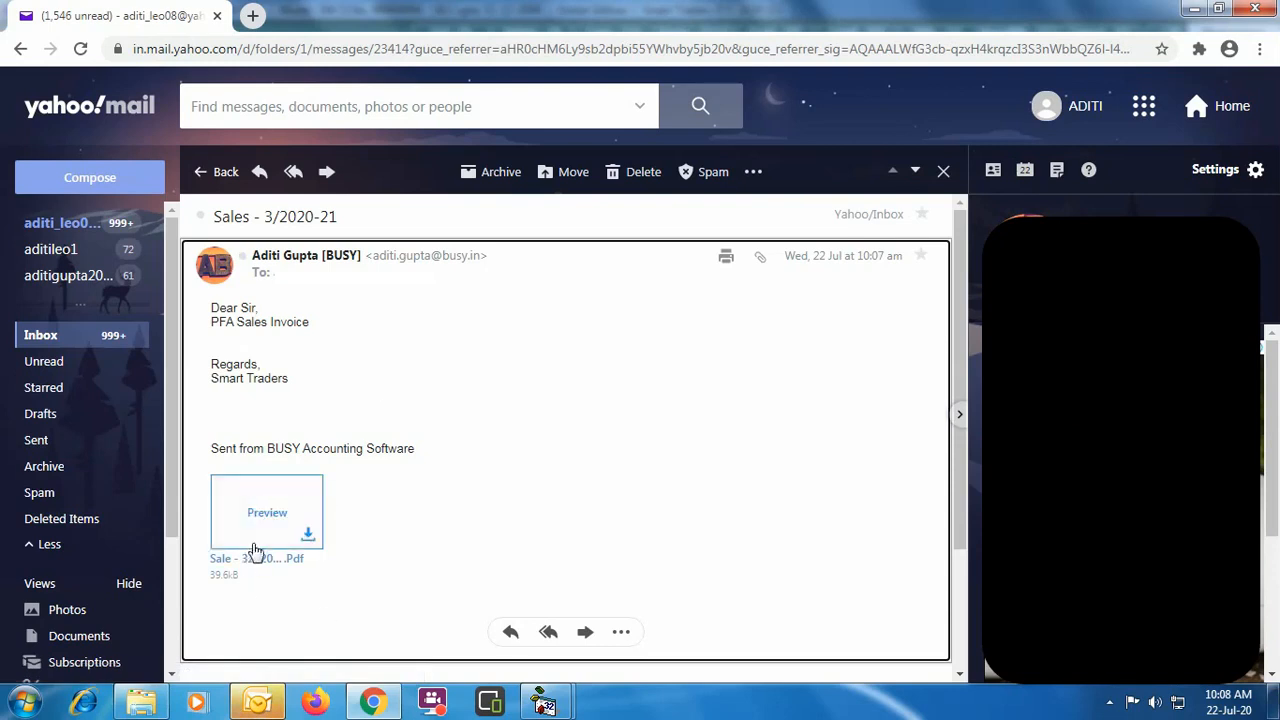
{"action": "left_click", "coordinate": [307, 538]}
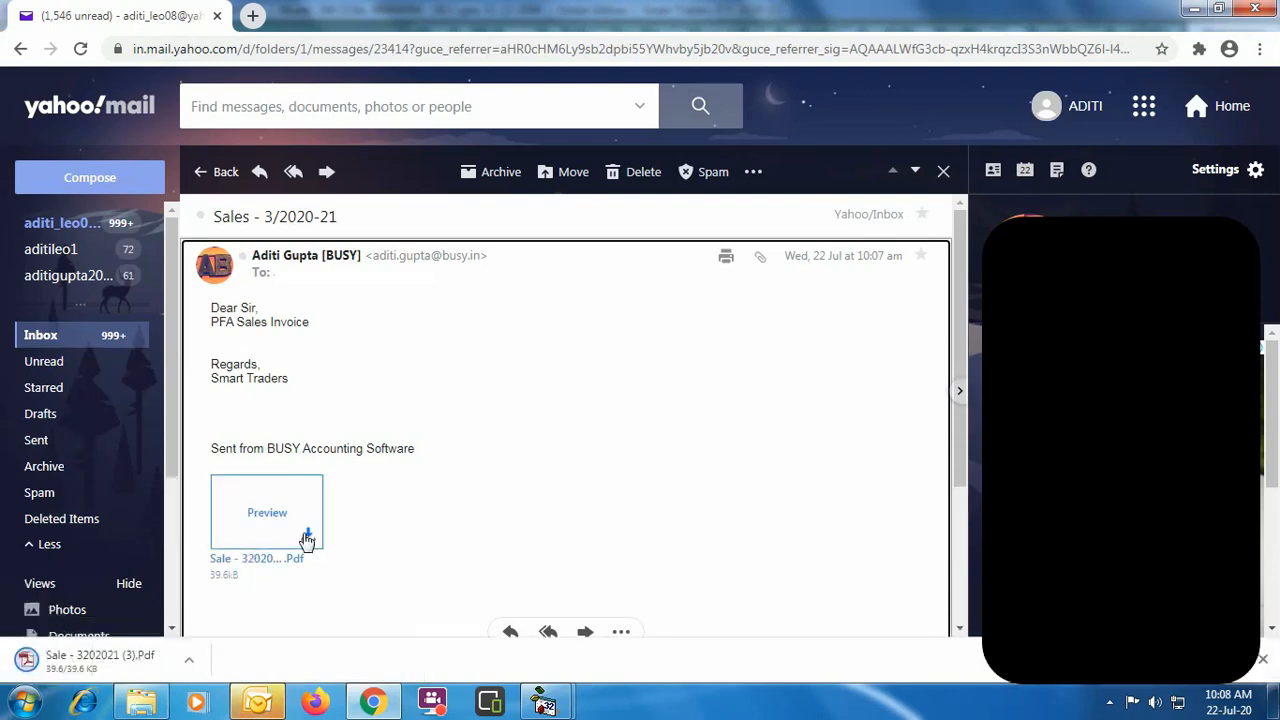
Examine the signed invoice in the downloaded PDF, and return to Busy to quit the sales voucher without changes.
{"action": "left_click", "coordinate": [133, 663]}
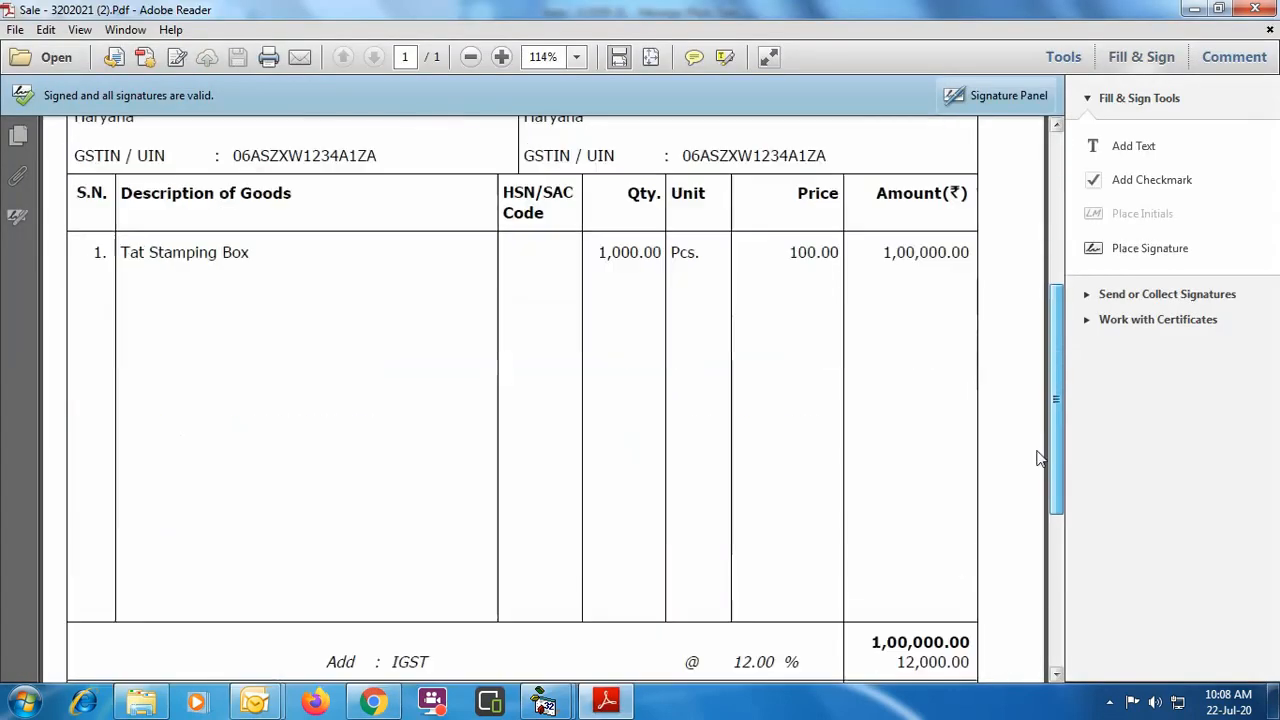
{"action": "scroll", "coordinate": [705, 513], "scroll_direction": "down", "scroll_amount": 5}
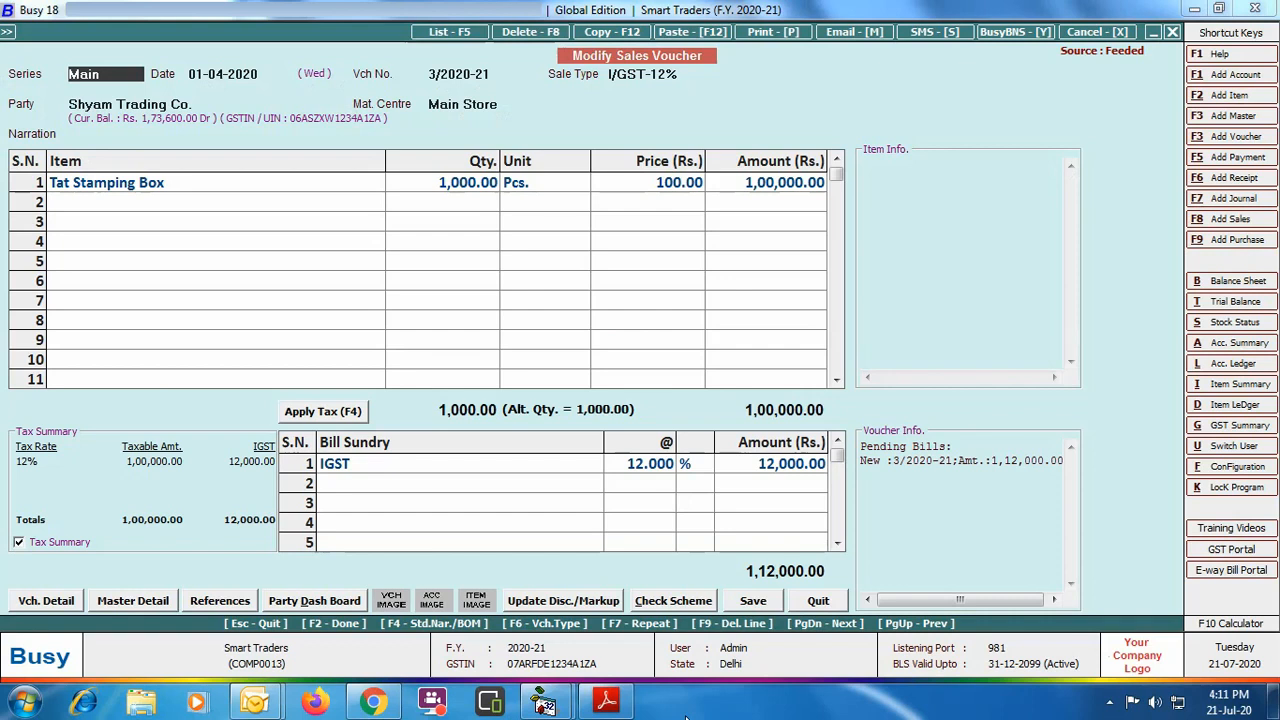
{"action": "left_click", "coordinate": [818, 600]}
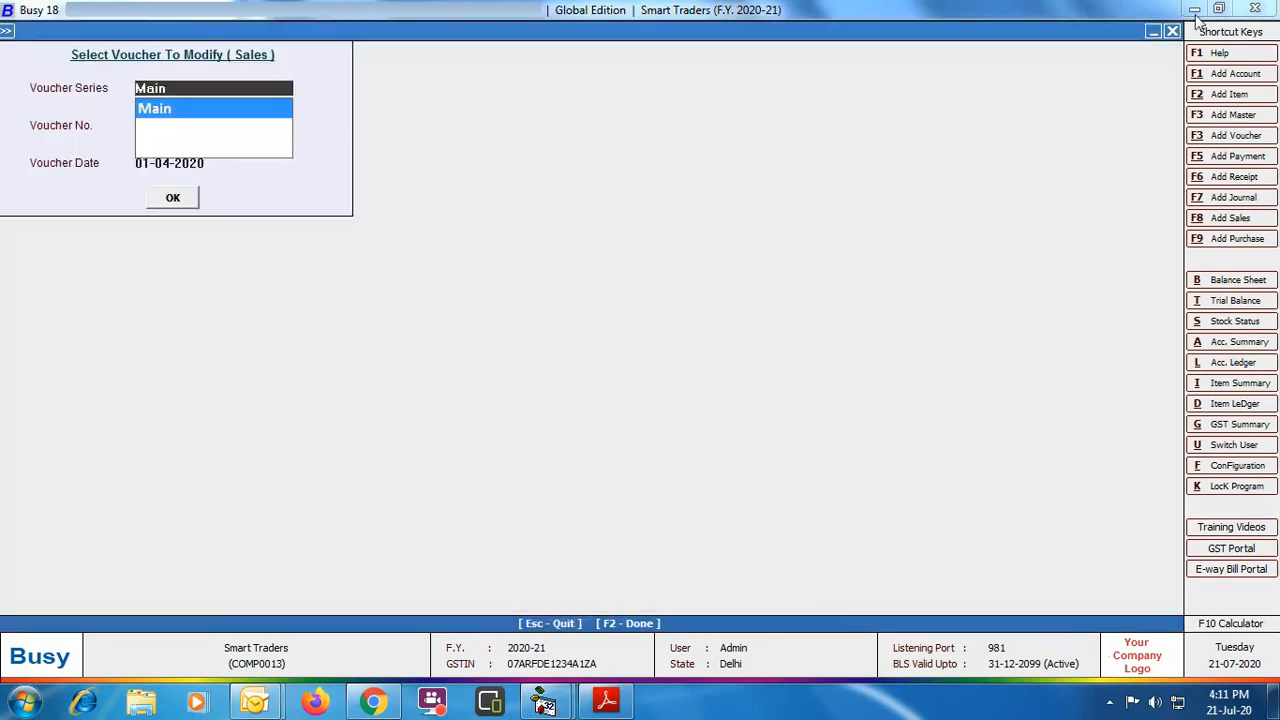
Start an Outstanding Analysis Statement of A/c print in Standard format for one account, including a covering letter.
{"action": "left_click", "coordinate": [1172, 31]}
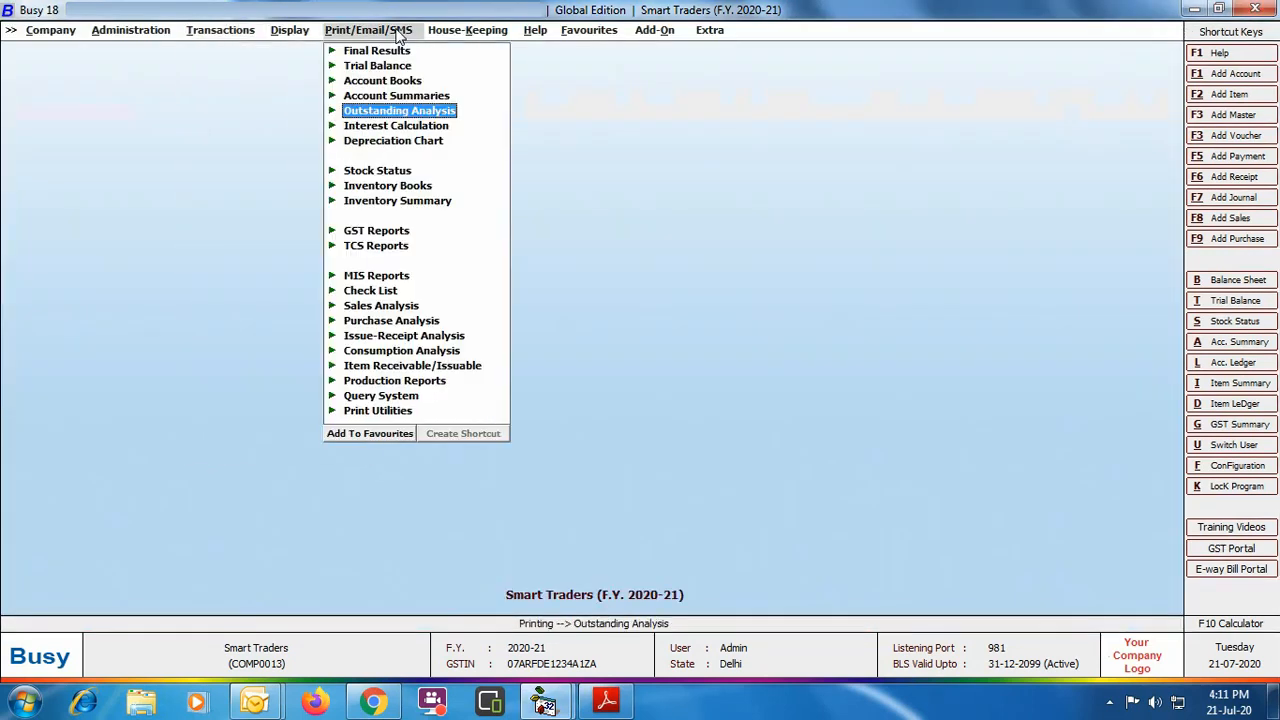
{"action": "left_click", "coordinate": [448, 111]}
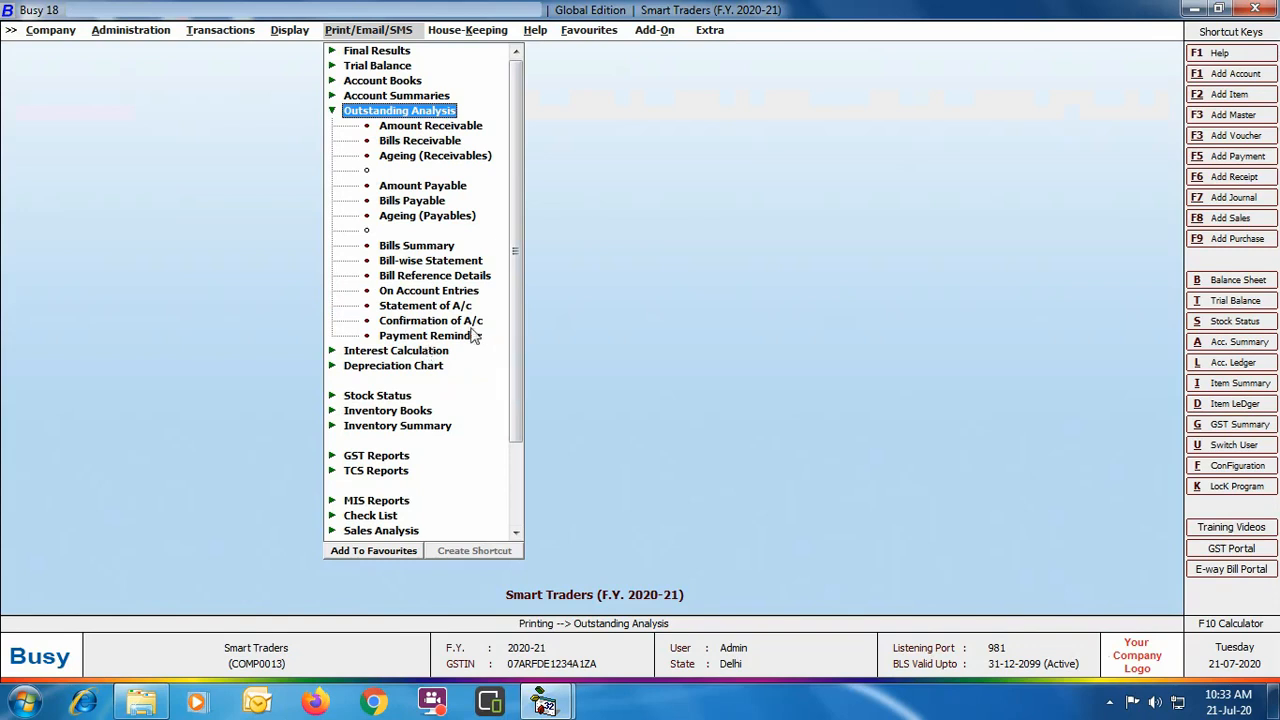
{"action": "left_click", "coordinate": [437, 309]}
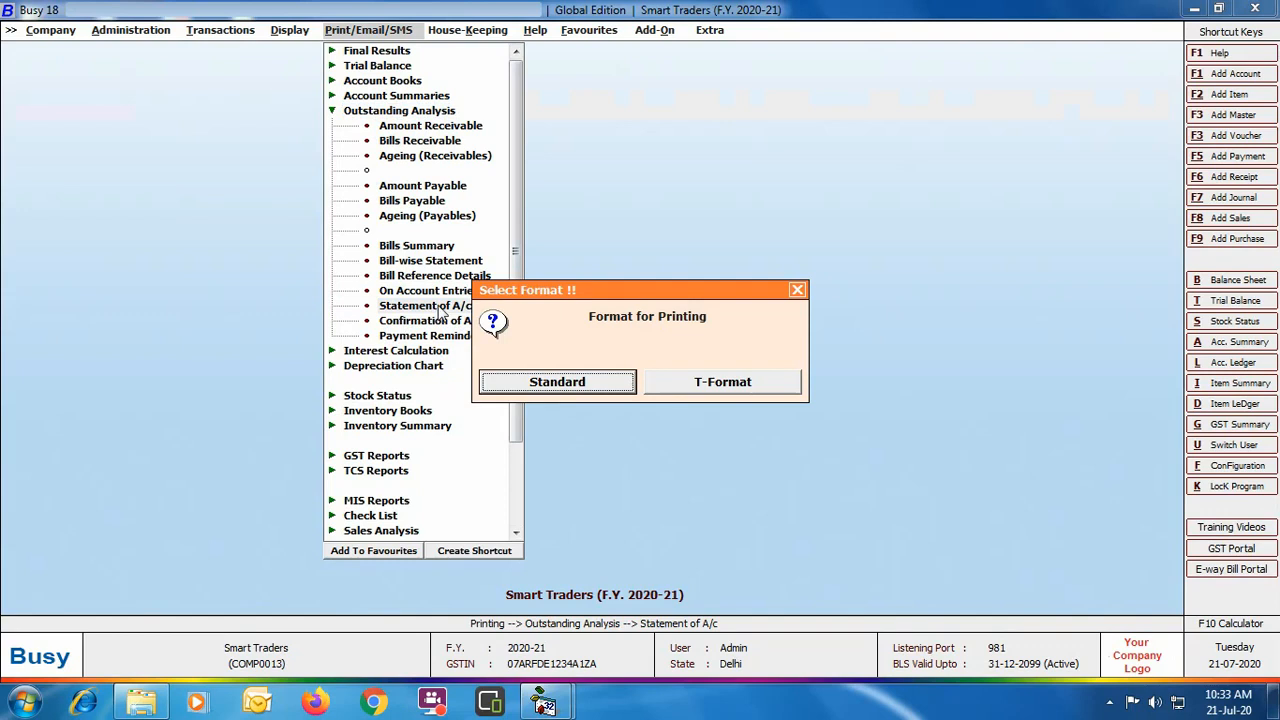
{"action": "key", "text": "Return"}
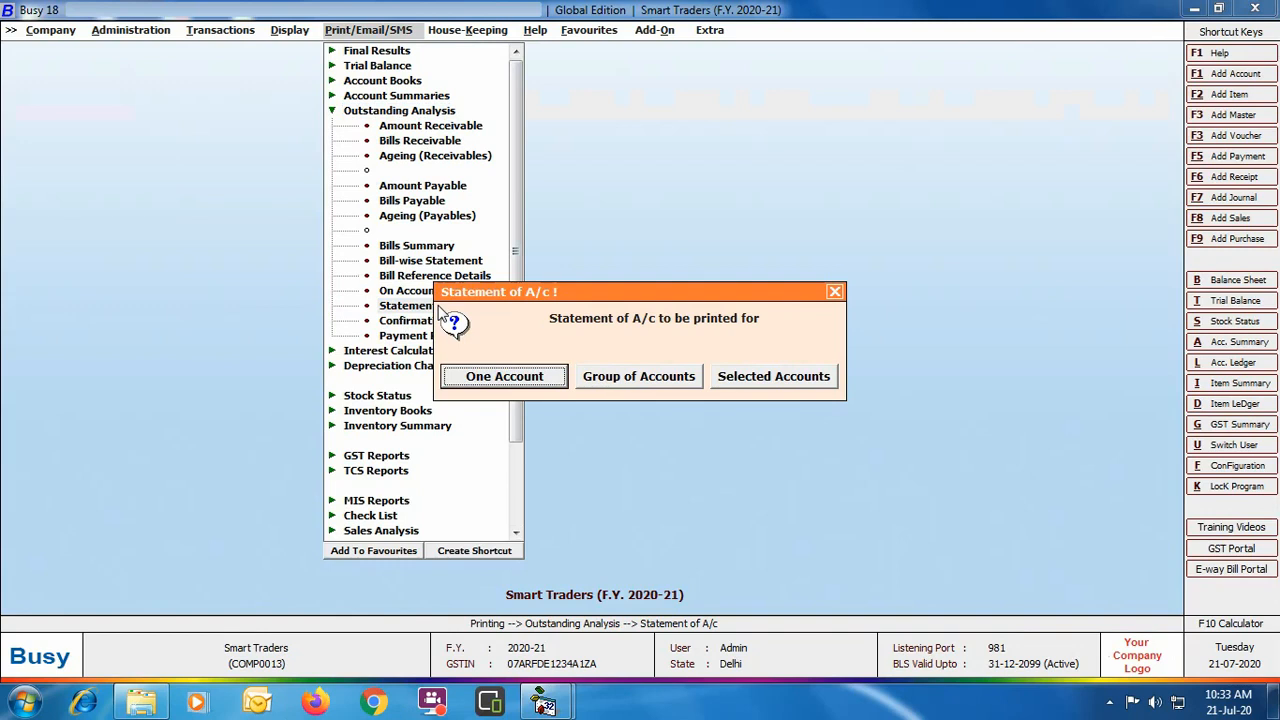
{"action": "key", "text": "Return"}
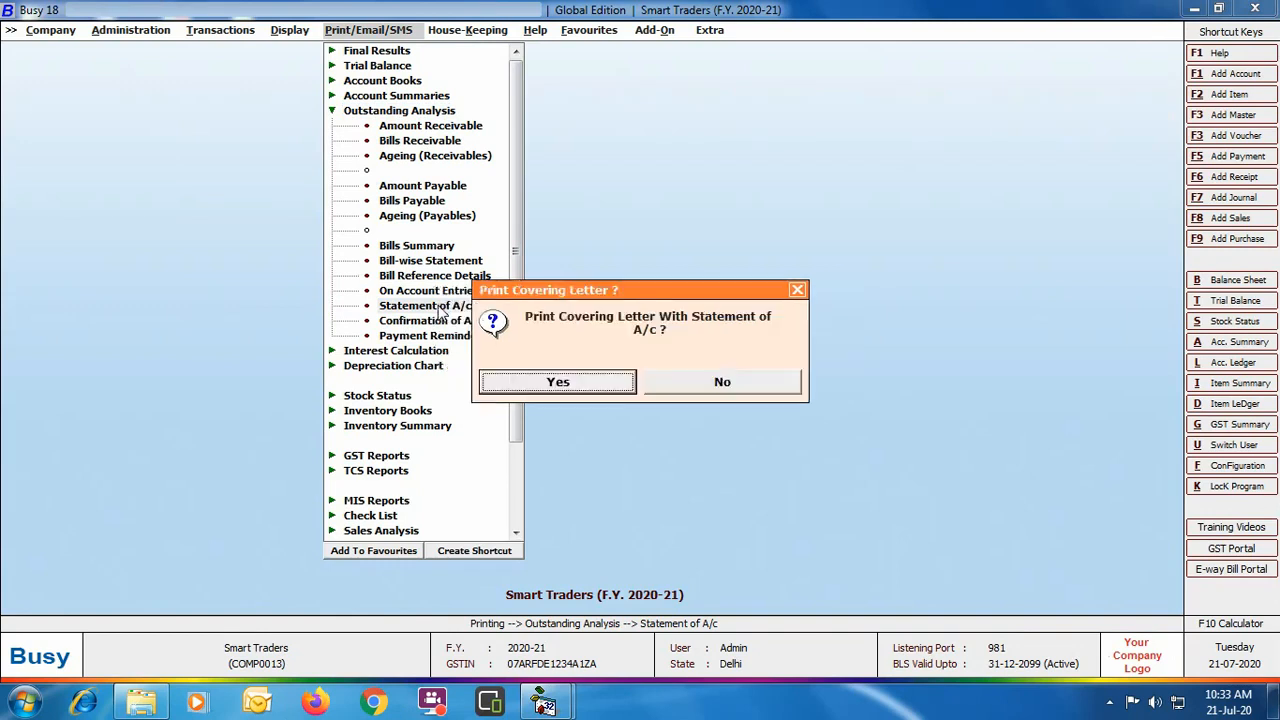
{"action": "left_click", "coordinate": [584, 390]}
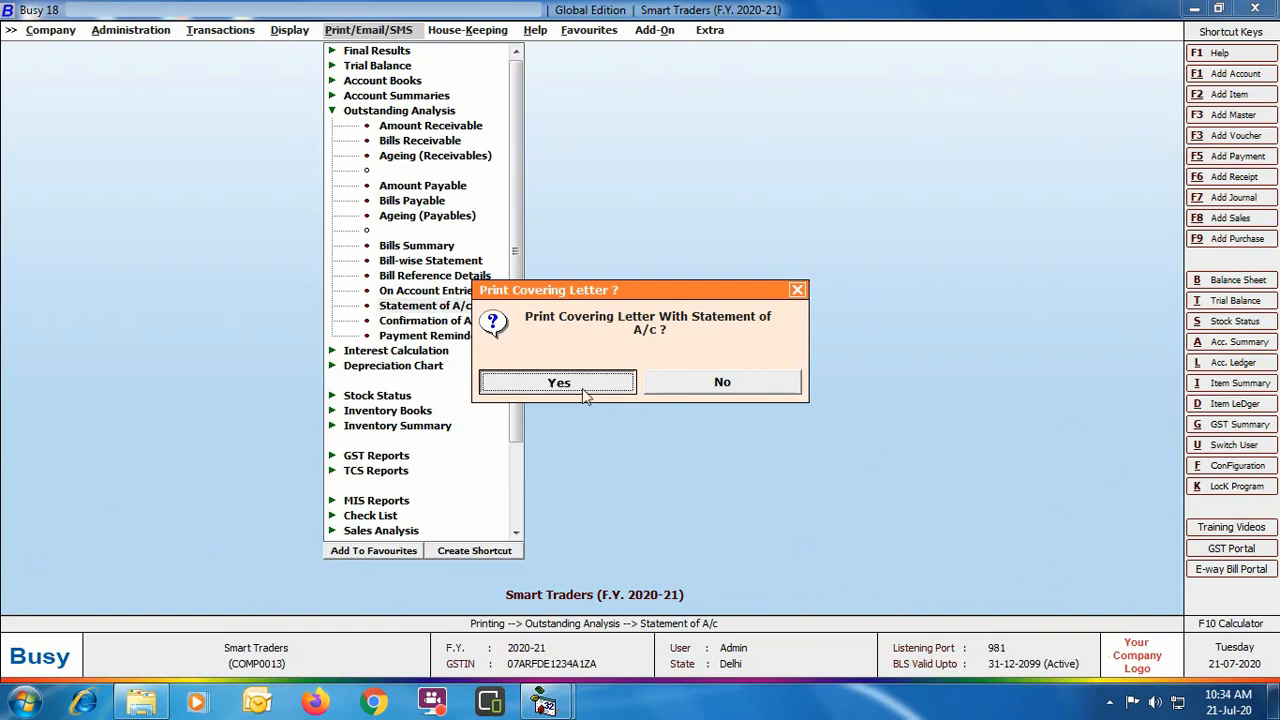
Set the statement's account to Shyam Trading Co. for 01-04-2020 to 30-04-2020, using the STANDARD printing format.
{"action": "type", "text": "shy"}
{"action": "key", "text": "Return"}
{"action": "key", "text": "Return"}
{"action": "type", "text": "30-04"}
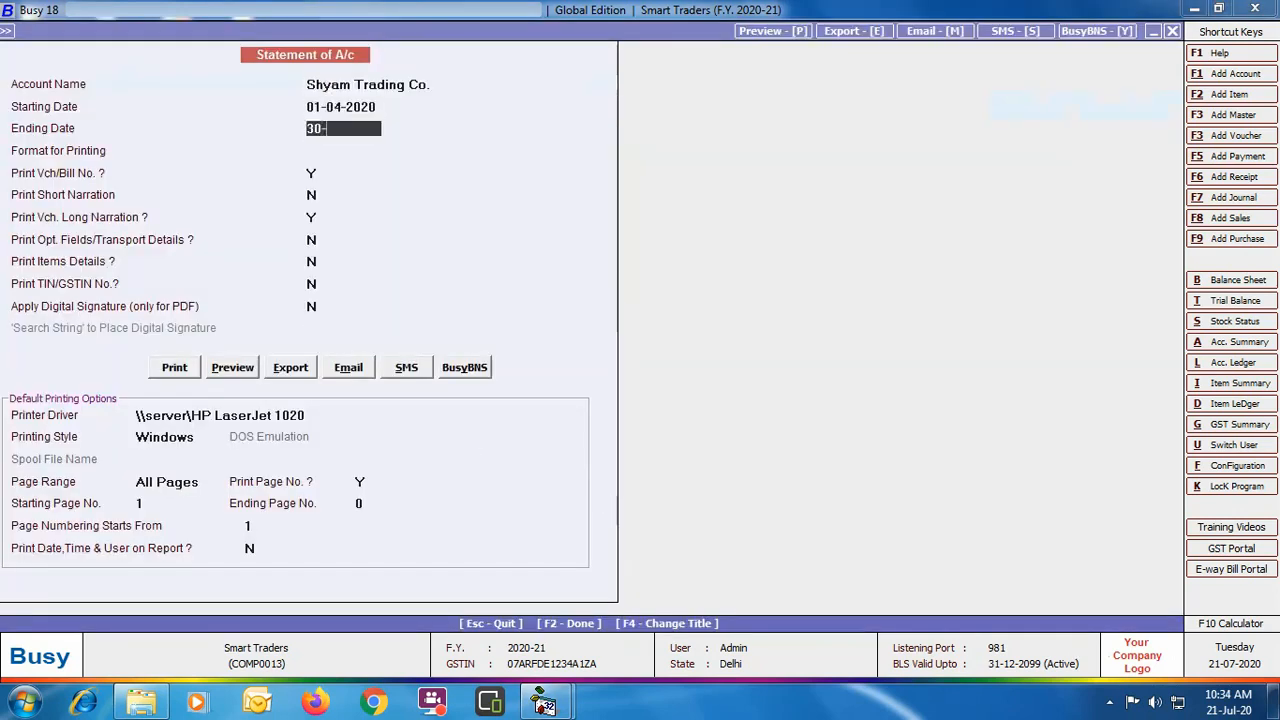
{"action": "key", "text": "Return"}
{"action": "key", "text": "Return"}
{"action": "key", "text": "Return"}
{"action": "key", "text": "Return"}
{"action": "key", "text": "Return"}
{"action": "key", "text": "Return"}
{"action": "key", "text": "Return"}
{"action": "key", "text": "Return"}
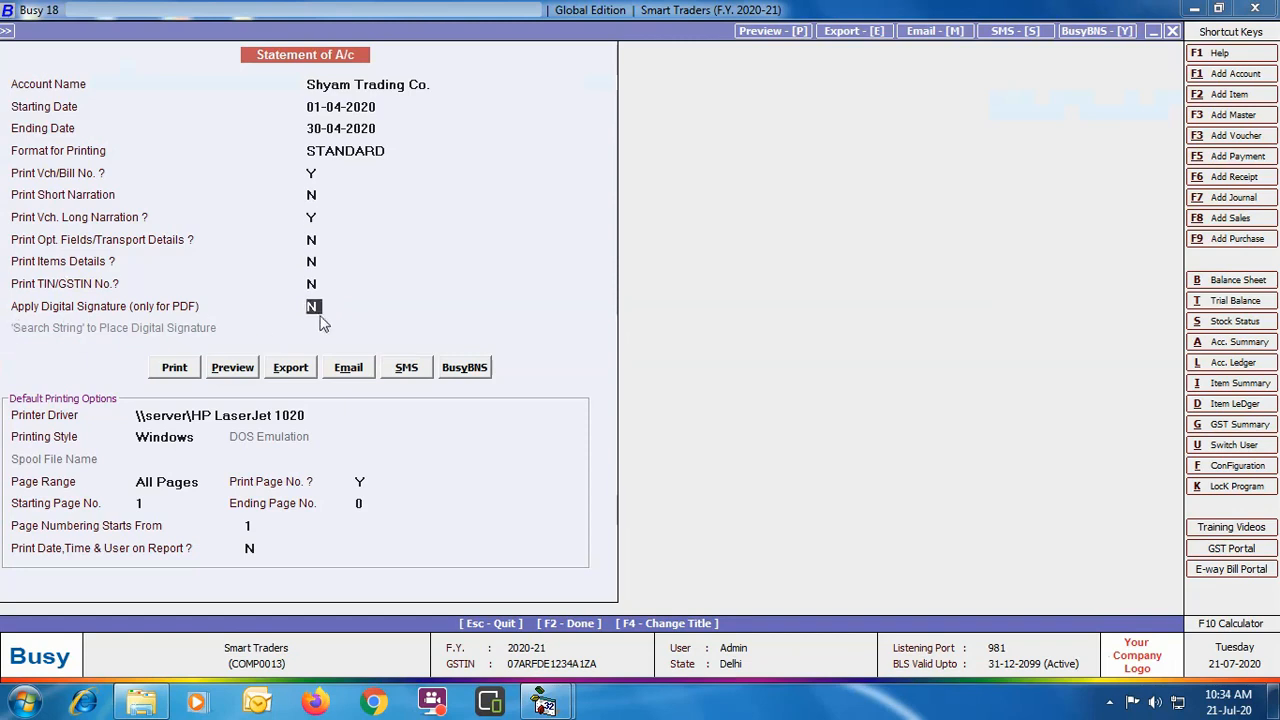
Apply the digital signature at the search string "Authori" and export the statement as a PDF under the proposed file name.
{"action": "type", "text": "y"}
{"action": "key", "text": "Return"}
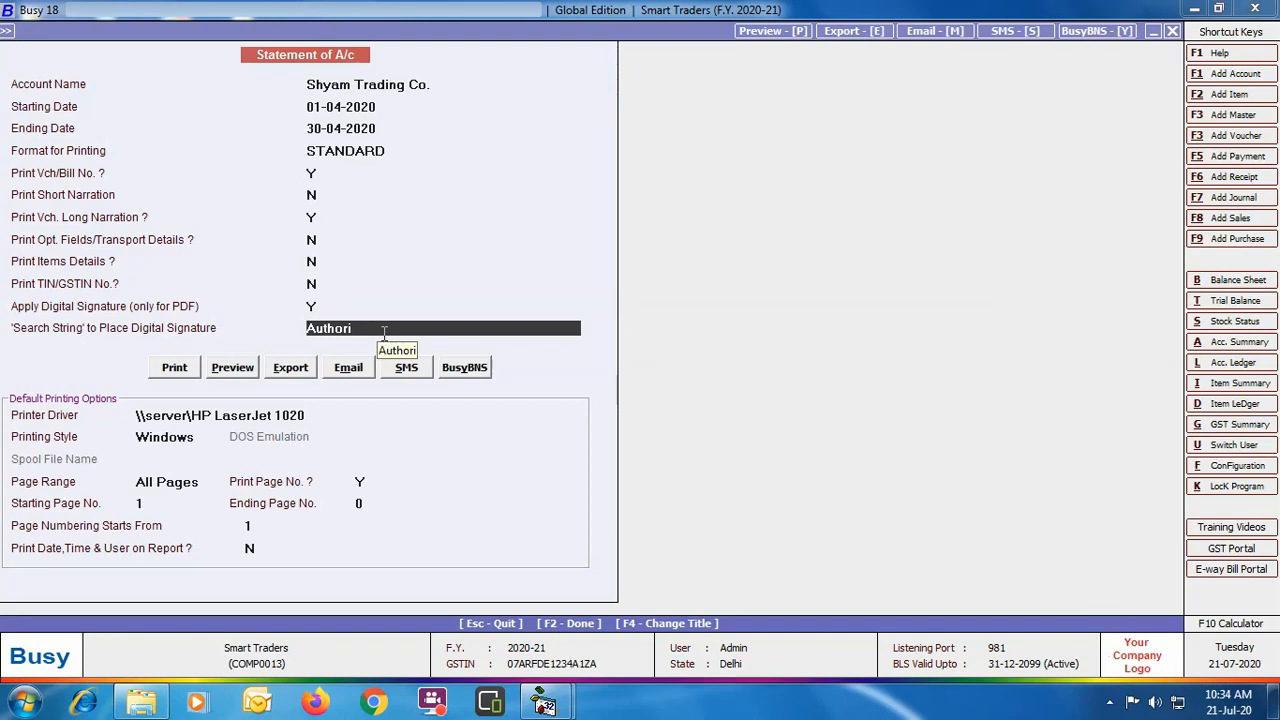
{"action": "left_click", "coordinate": [296, 369]}
{"action": "key", "text": "Return"}
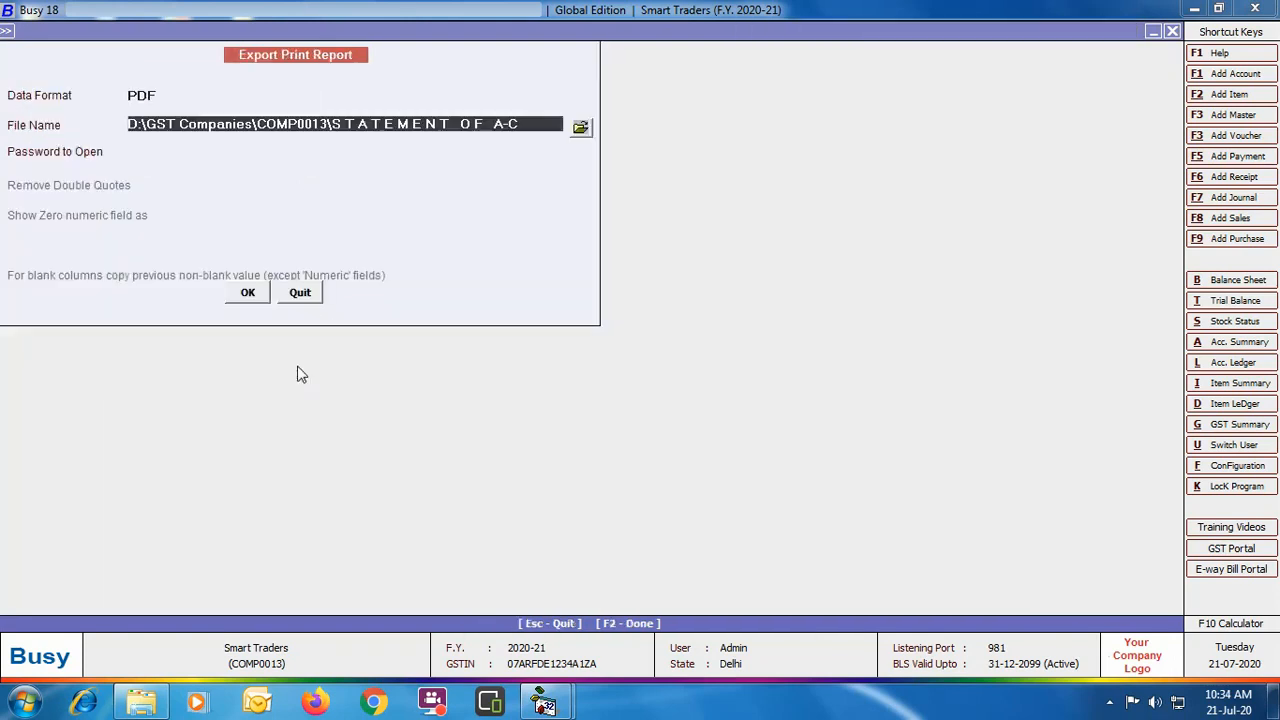
{"action": "left_click", "coordinate": [252, 298]}
{"action": "key", "text": "Return"}
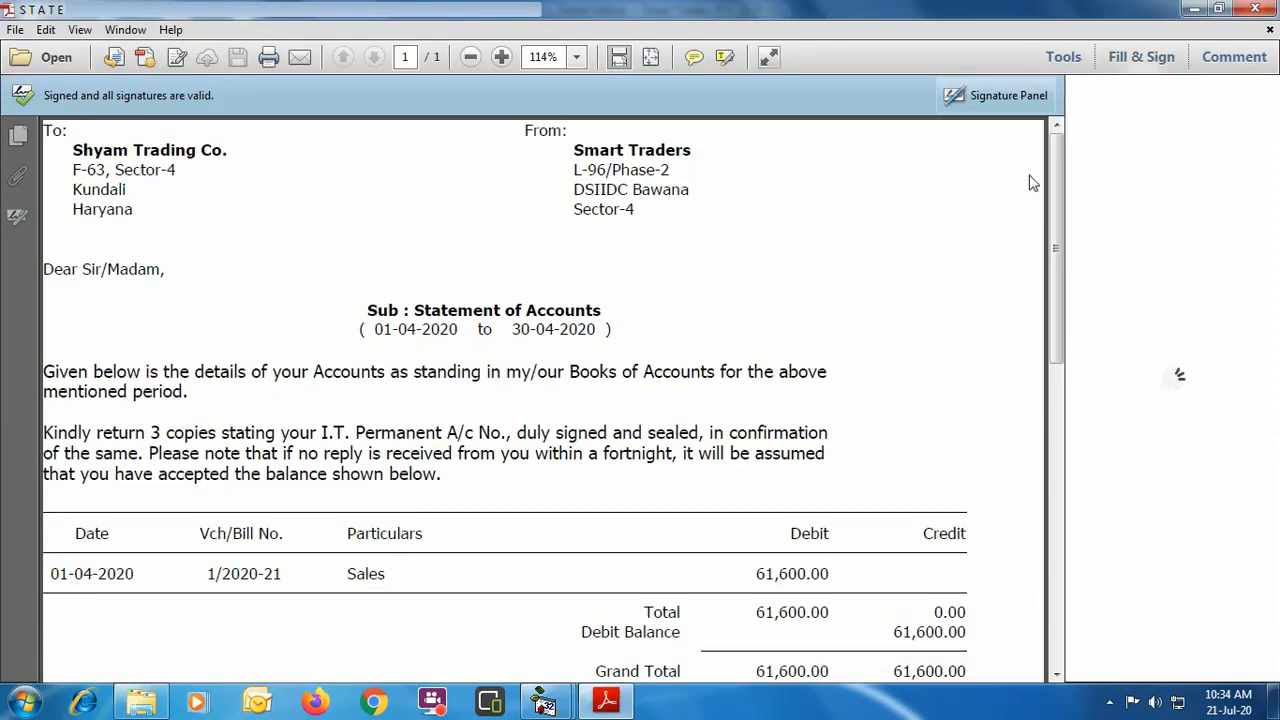
Examine the digital signature above Authorised Signatory in the exported PDF, close it and quit the Statement of A/c form.
{"action": "left_click_drag", "start_coordinate": [1056, 180], "coordinate": [1057, 440]}
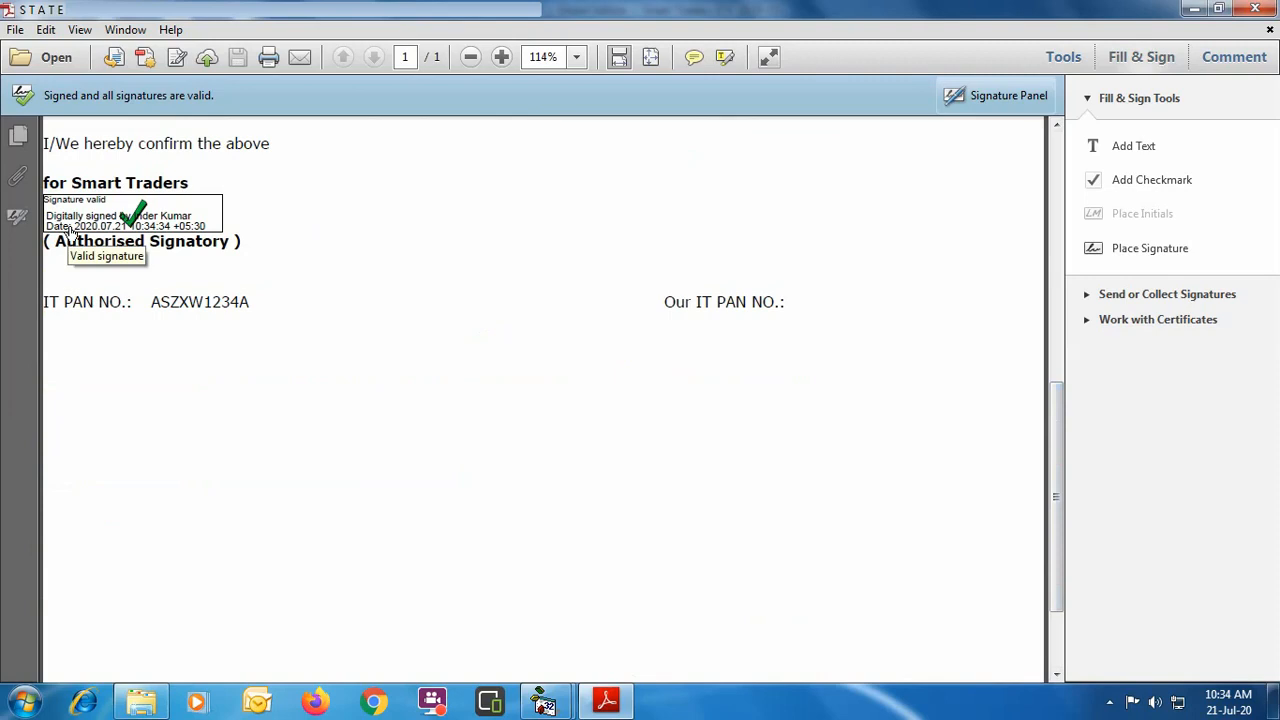
{"action": "left_click", "coordinate": [1259, 9]}
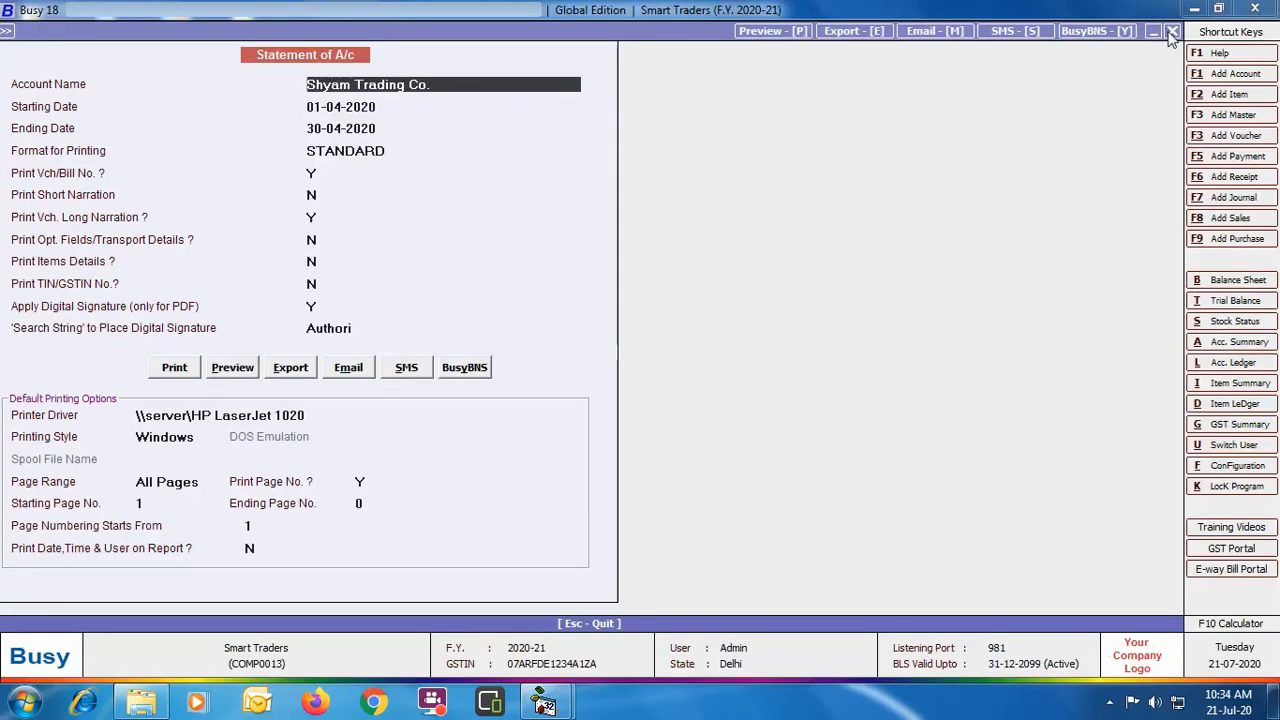
{"action": "key", "text": "Escape"}
{"action": "key", "text": "Escape"}
{"action": "key", "text": "Escape"}
{"action": "key", "text": "Escape"}
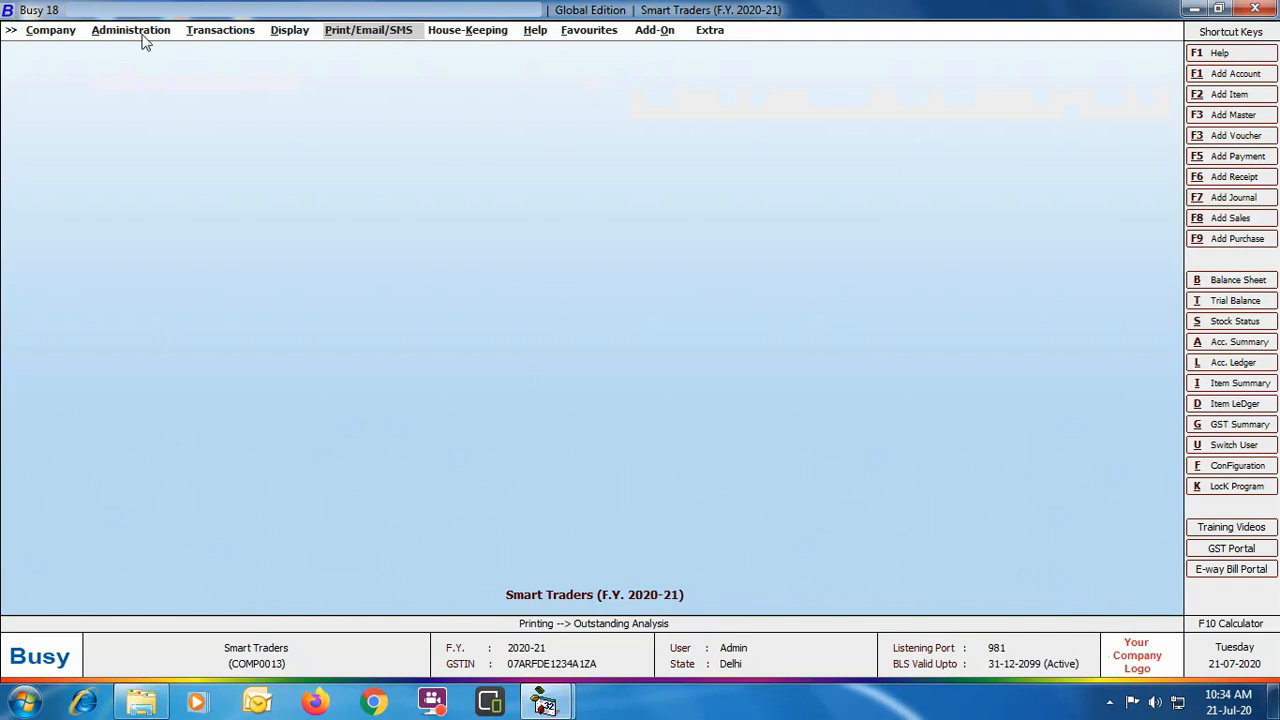
Modify the user listed directly below Admin, setting "Allow to digitally sign documents" to Y, and save the user.
{"action": "left_click", "coordinate": [166, 34]}
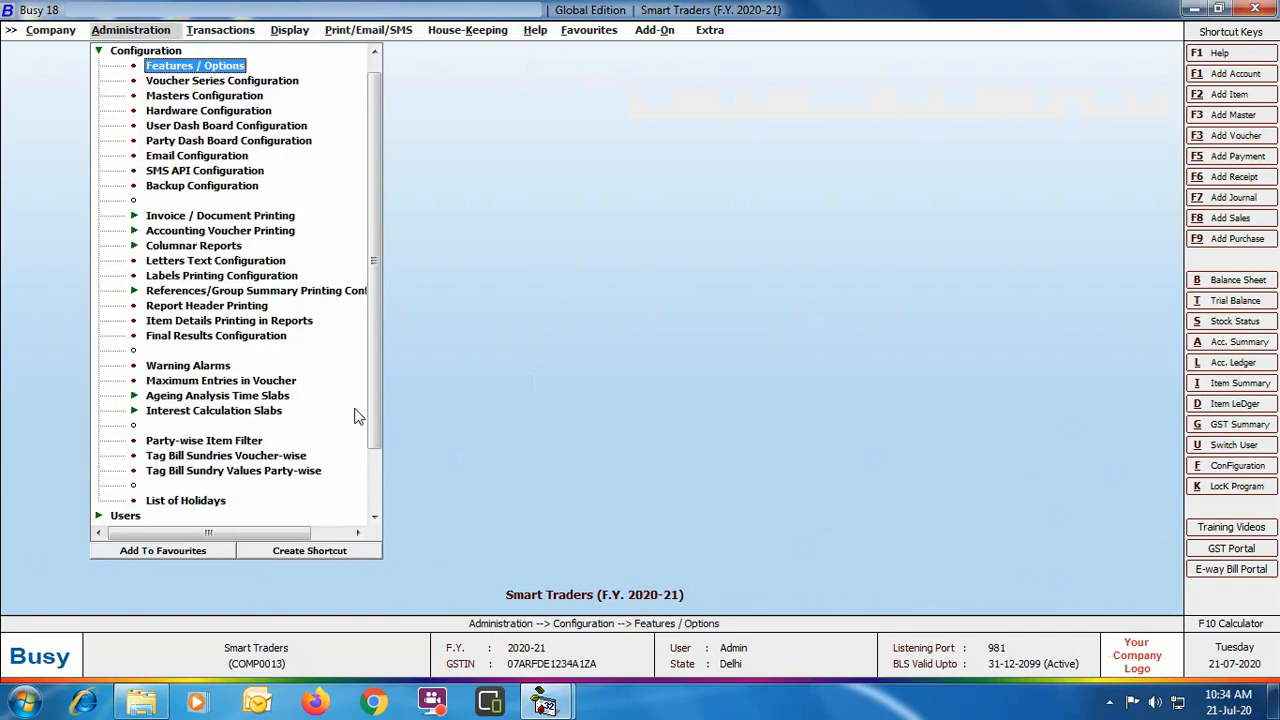
{"action": "left_click_drag", "start_coordinate": [375, 389], "coordinate": [371, 481]}
{"action": "left_click", "coordinate": [127, 441]}
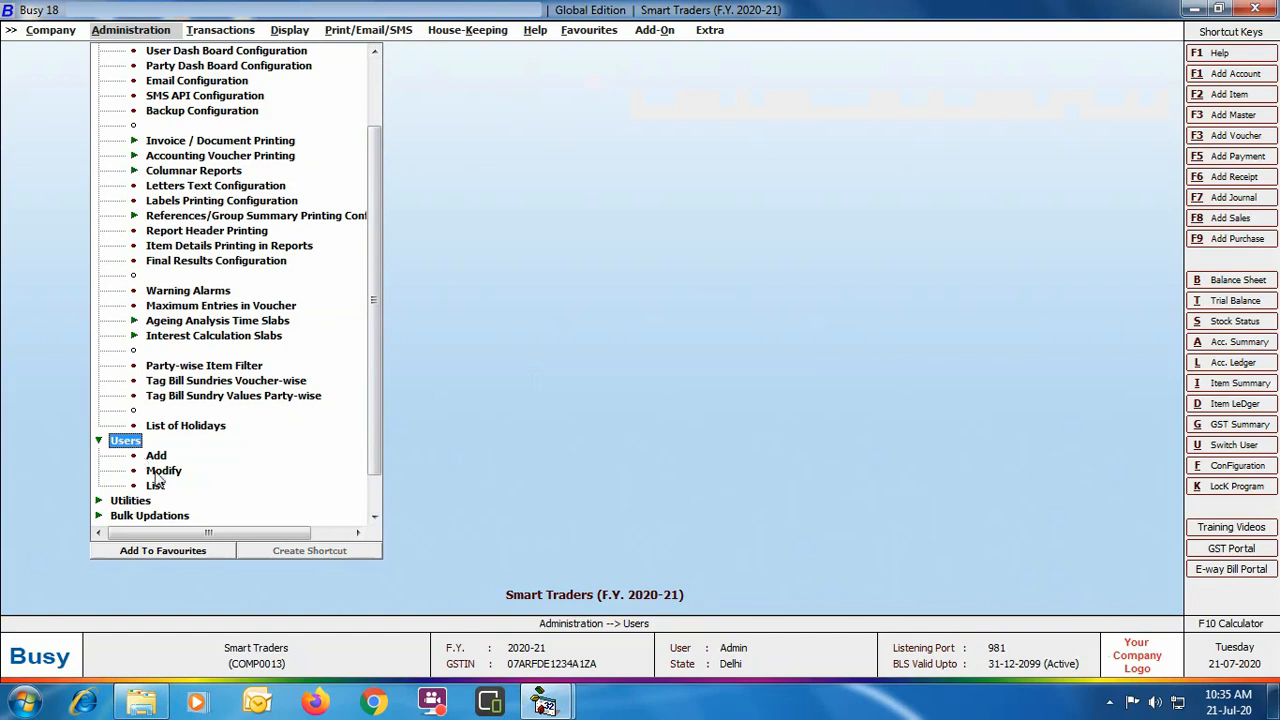
{"action": "left_click", "coordinate": [163, 471]}
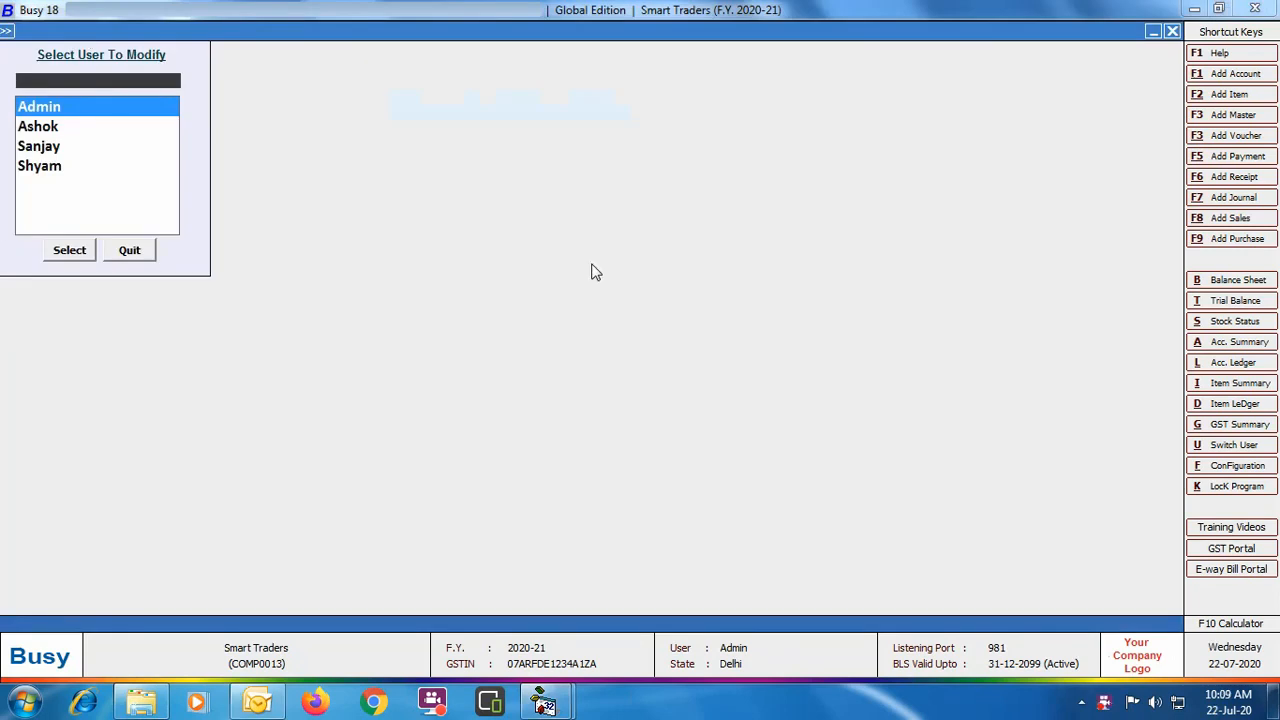
{"action": "double_click", "coordinate": [43, 126]}
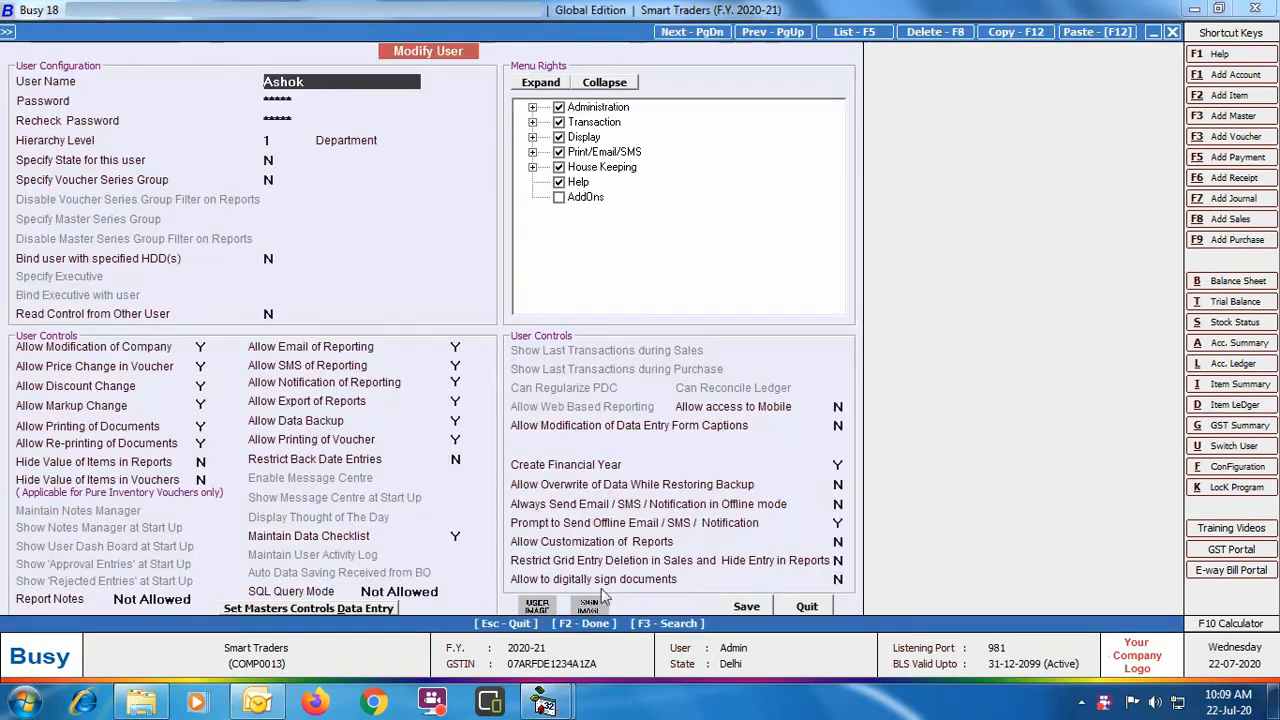
{"action": "left_click", "coordinate": [839, 581]}
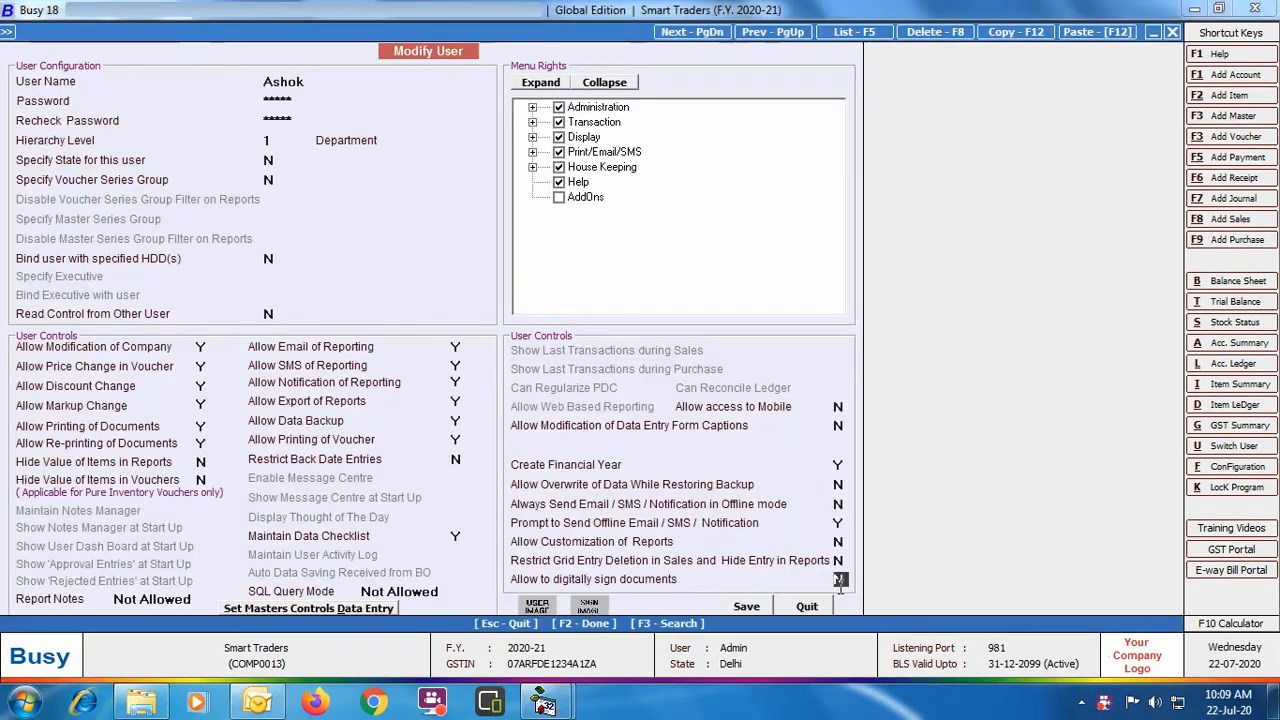
{"action": "type", "text": "Y"}
{"action": "left_click", "coordinate": [764, 607]}
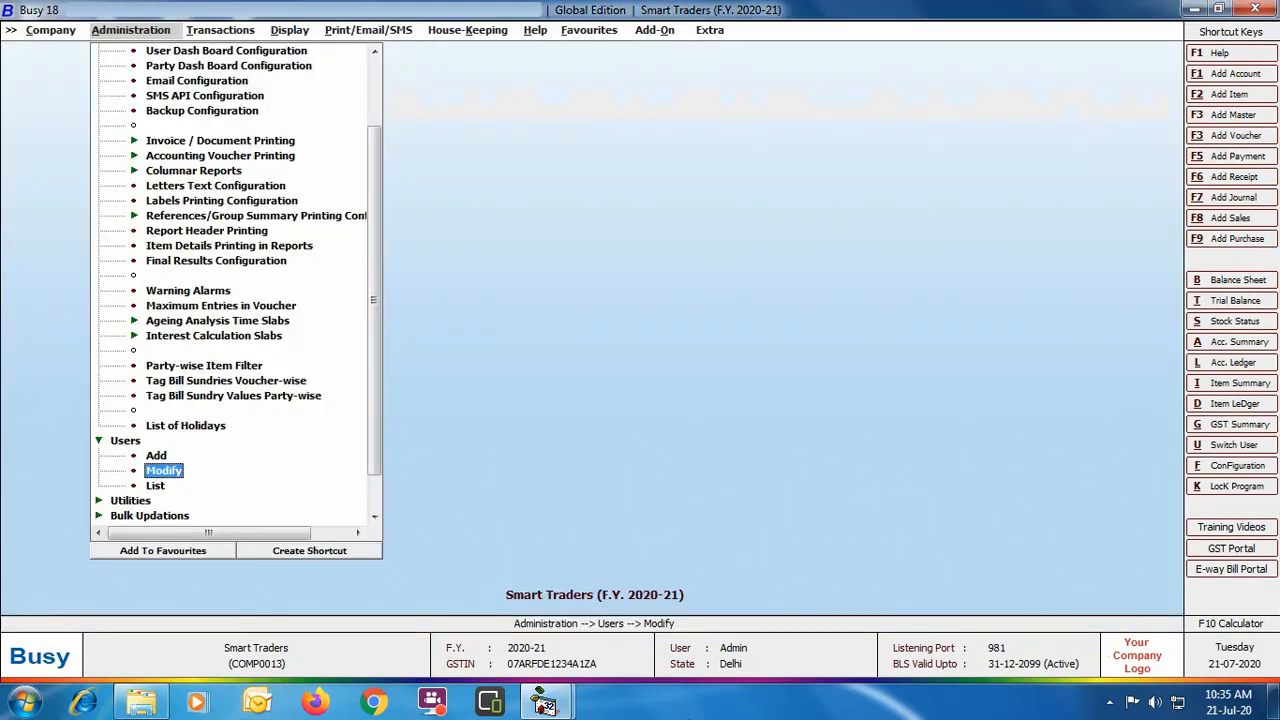
{"action": "key", "text": "Escape"}
{"action": "key", "text": "Escape"}
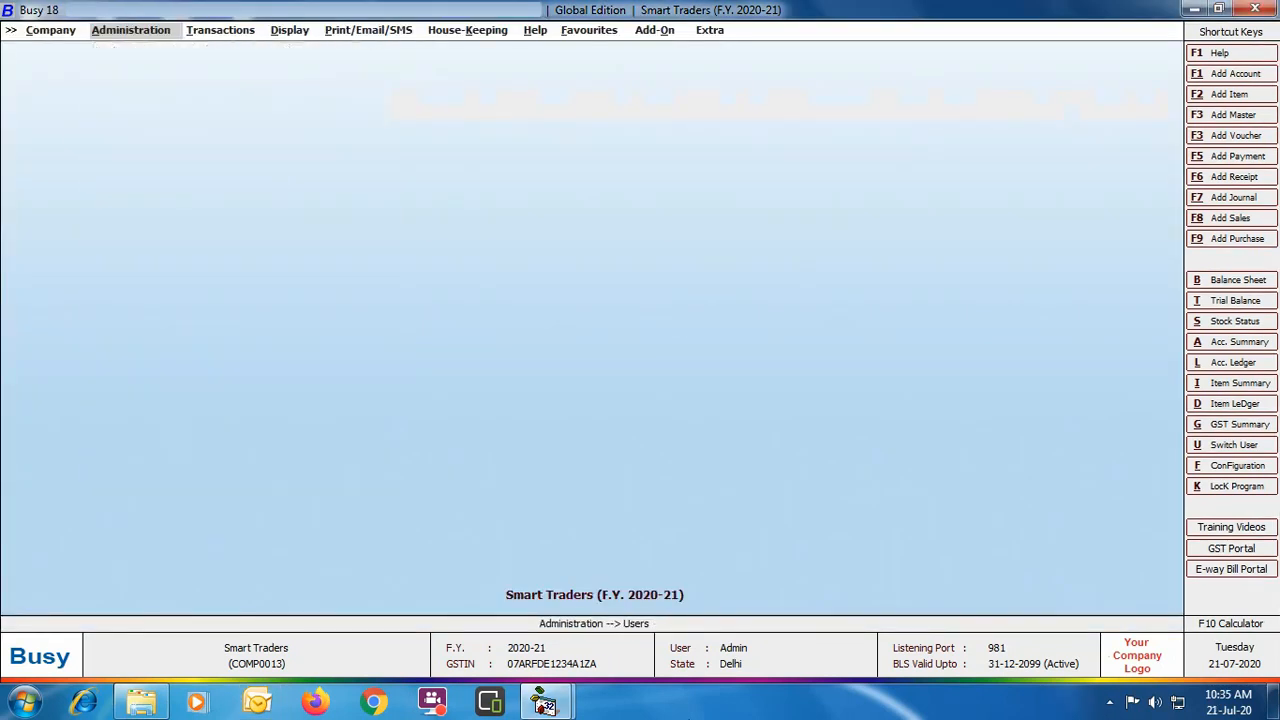